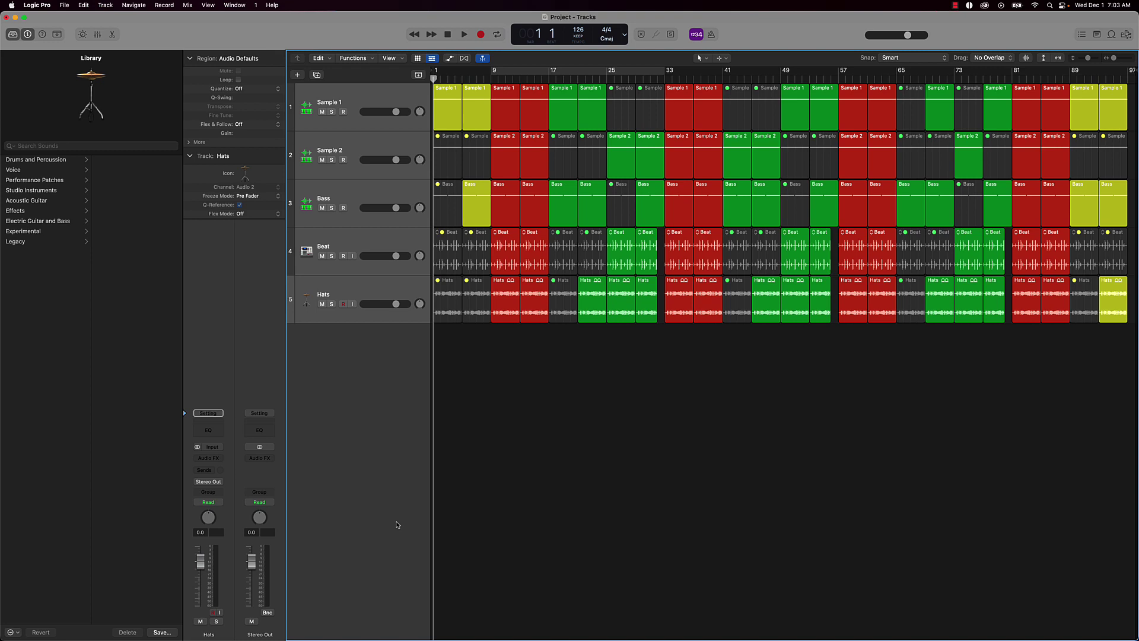
- Play the beat through, clear the peak level readouts, and return the playhead to the start
key(space)
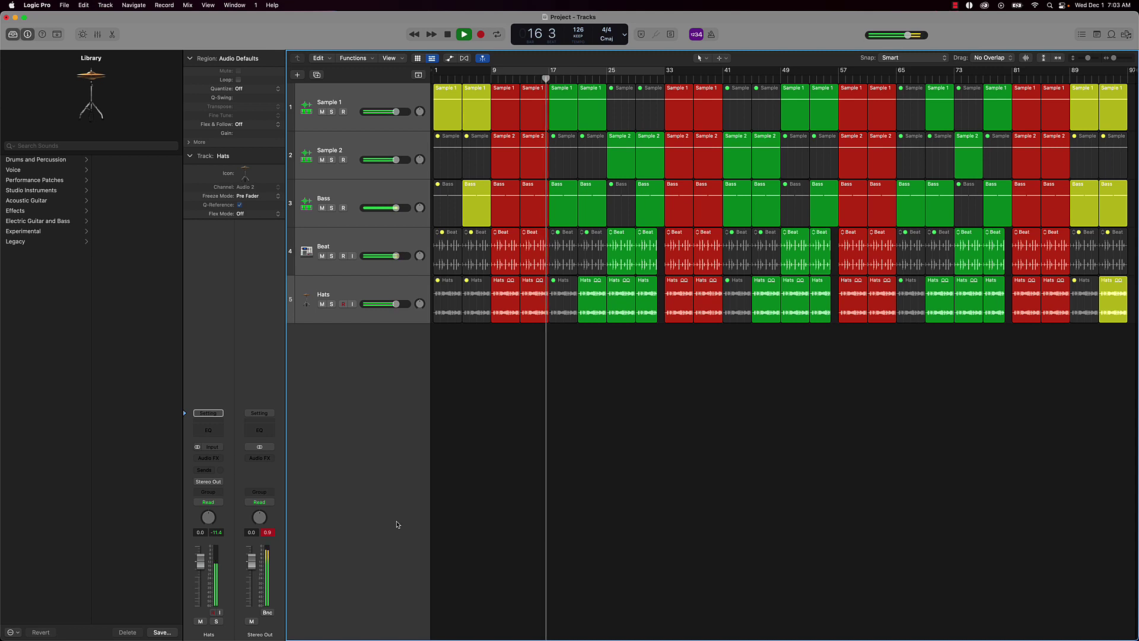
key(space)
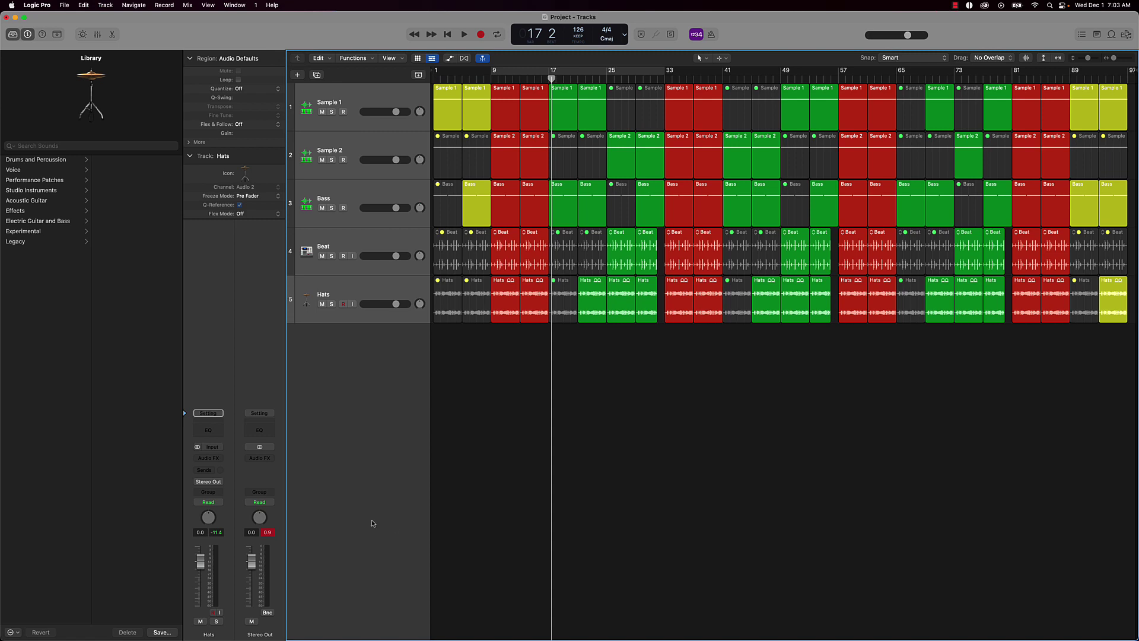
click(268, 532)
key(Return)
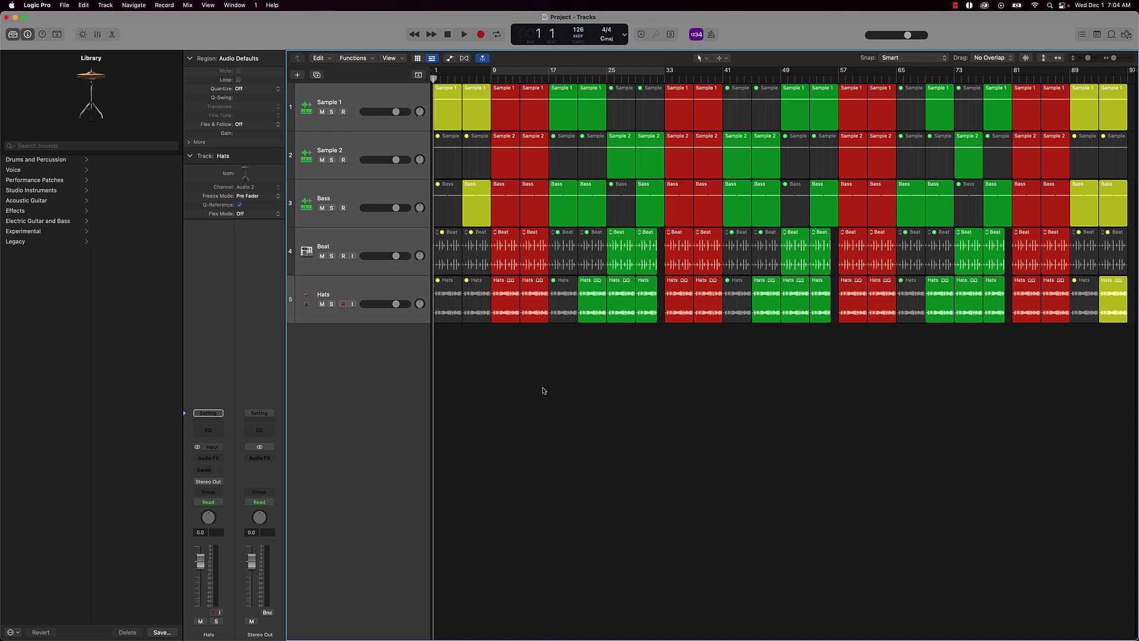
- Export all tracks as WAV stems, normalizing off, into a new 'Project - Stems' folder
key(super+shift+e)
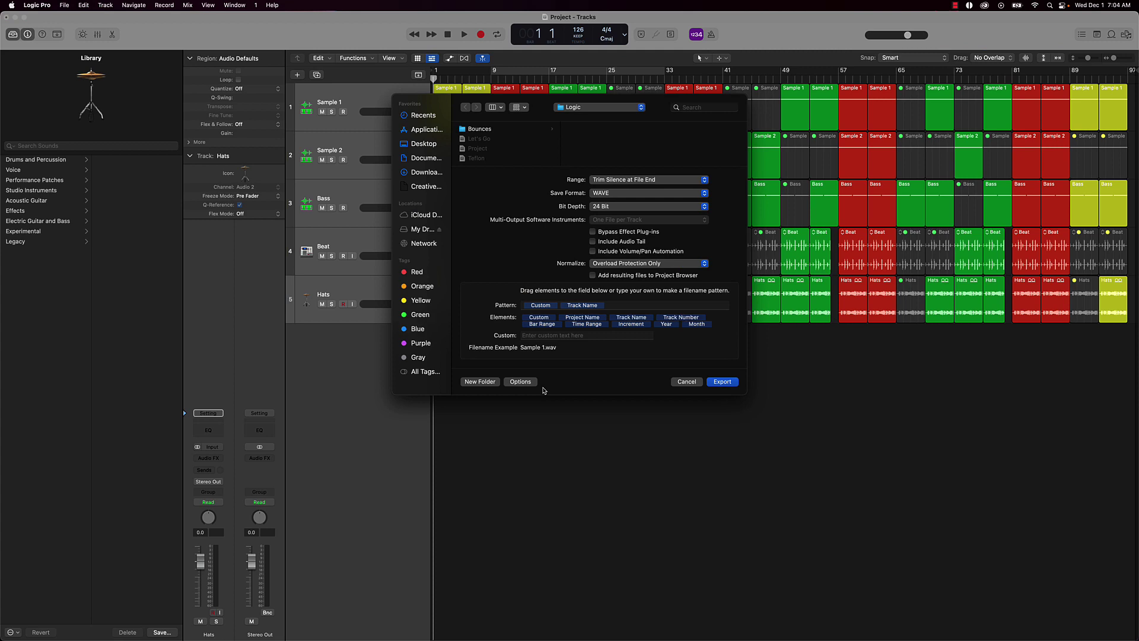
click(619, 268)
click(622, 254)
click(480, 381)
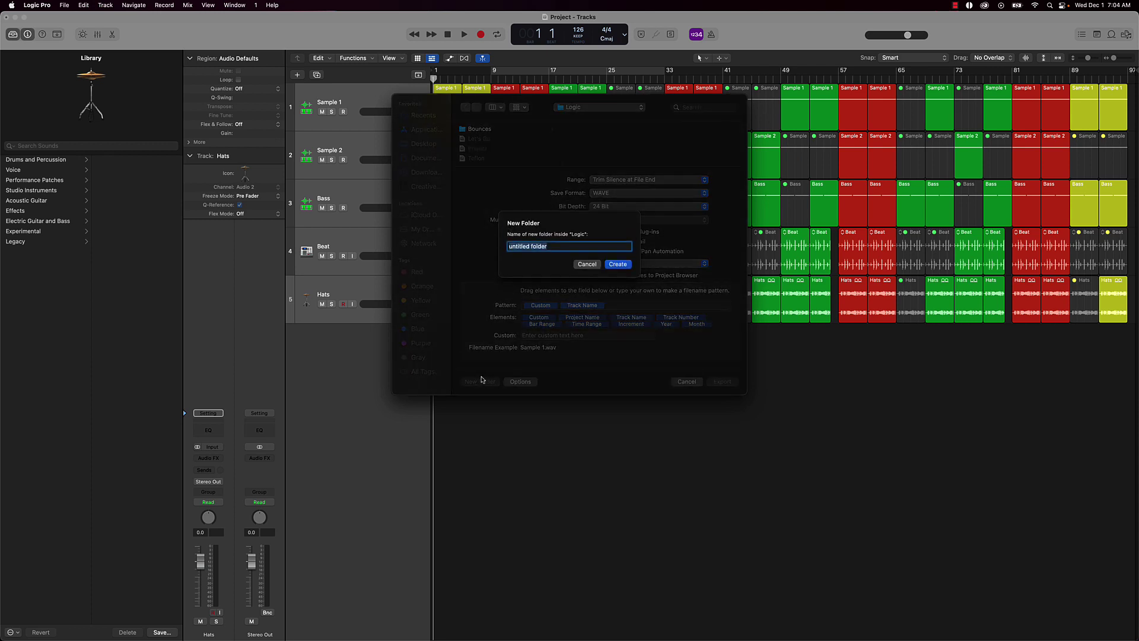
text(Project - Stems)
key(Return)
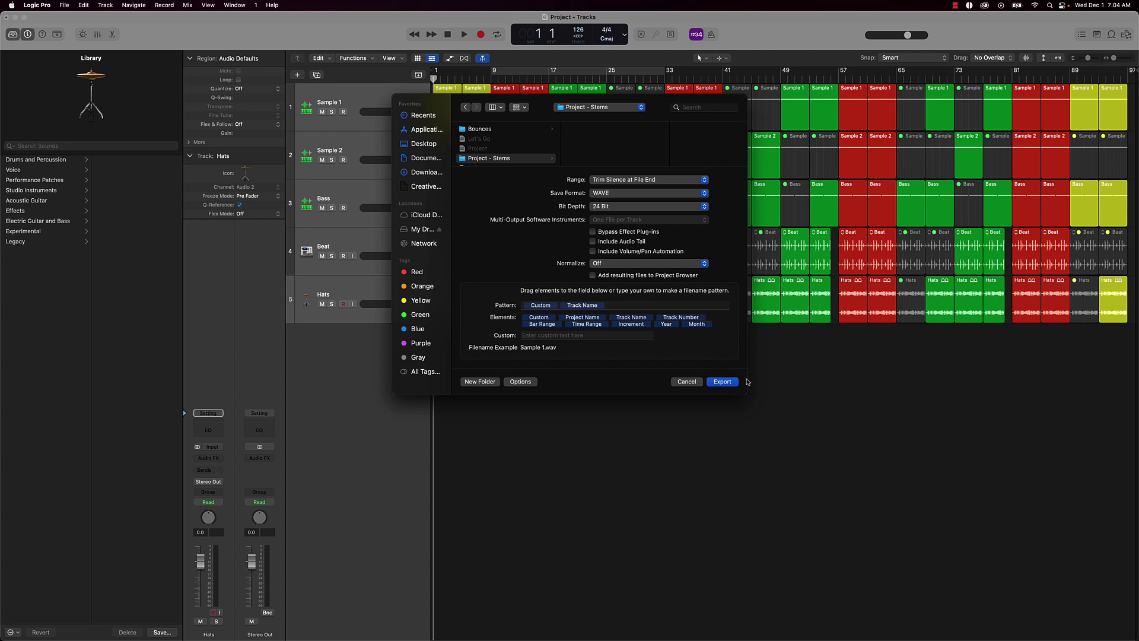
click(722, 381)
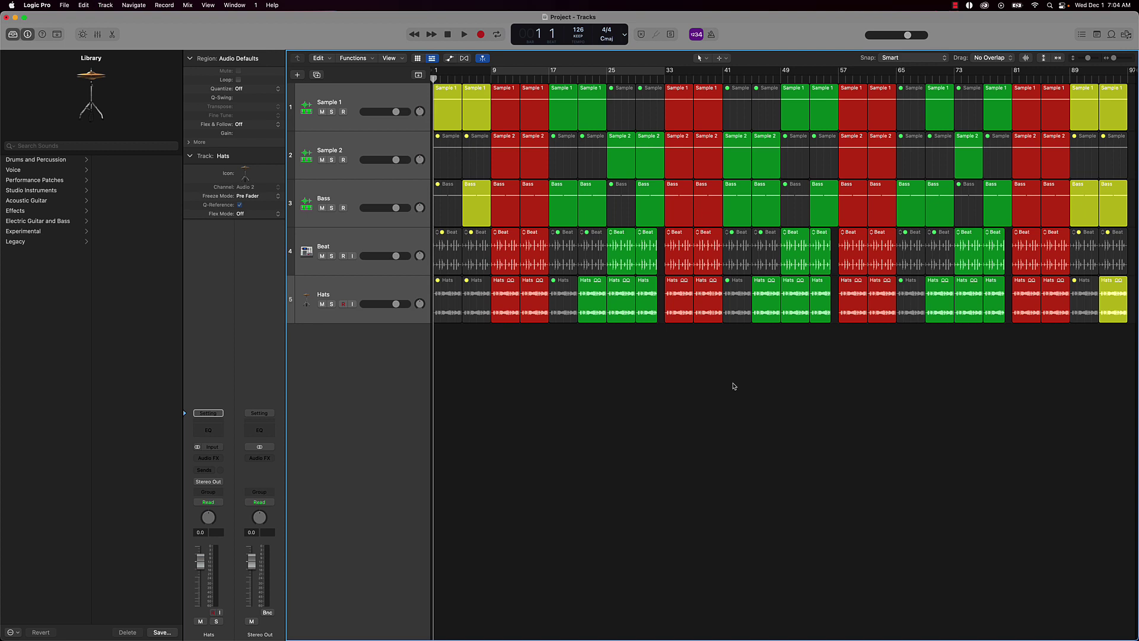
- Save the project as 'Project 2' and delete every region, leaving an empty Audio 1 track
key(super+s)
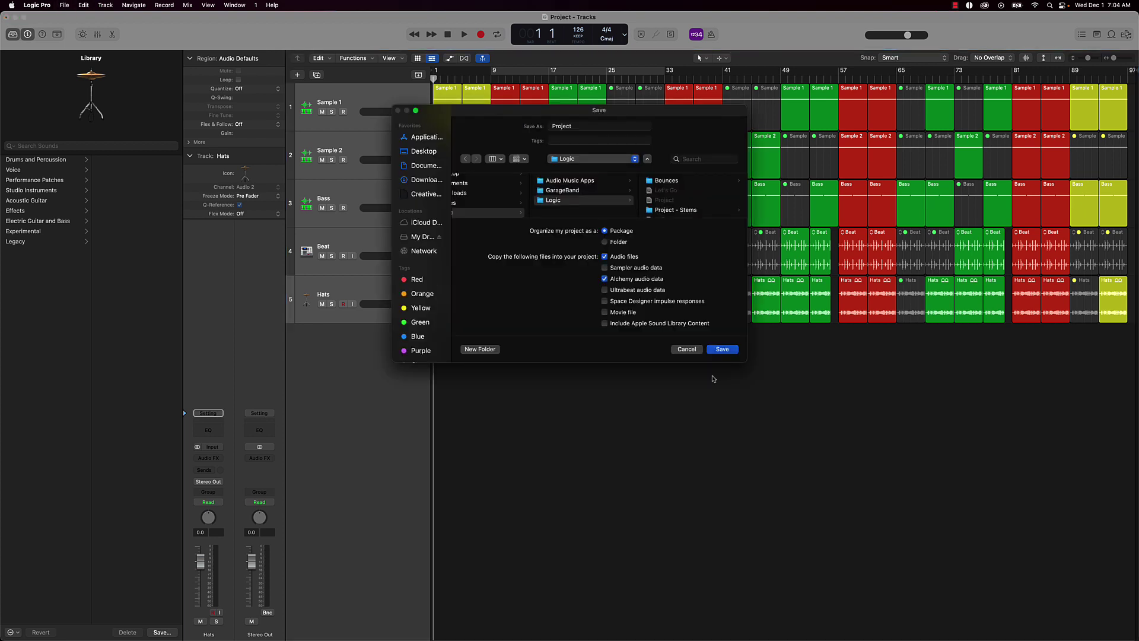
click(586, 126)
key(Return)
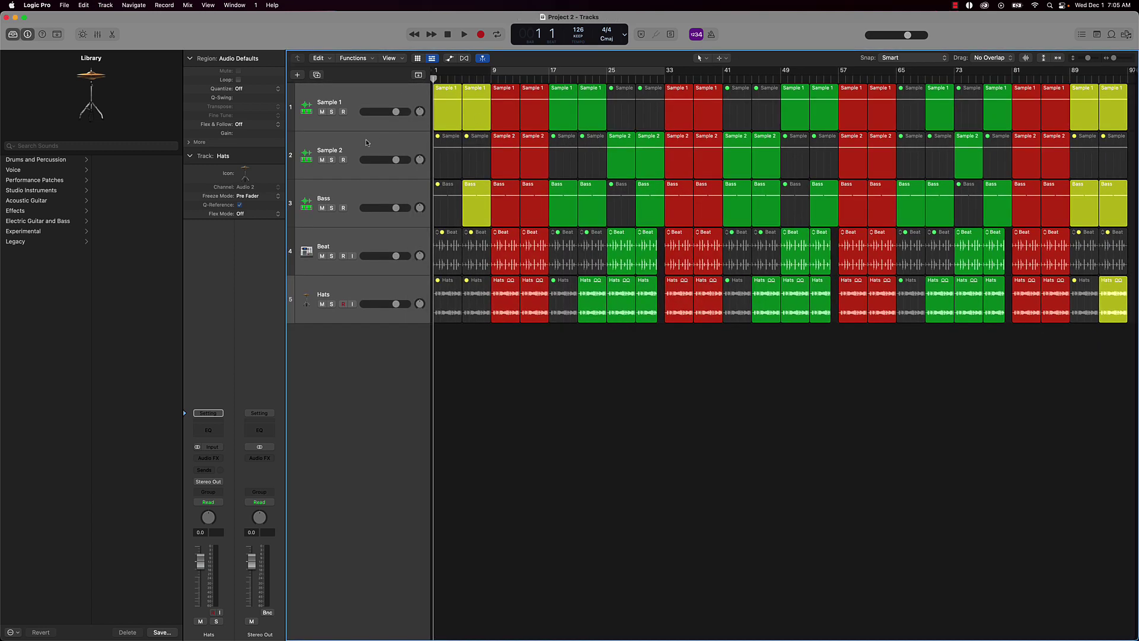
key(super+a)
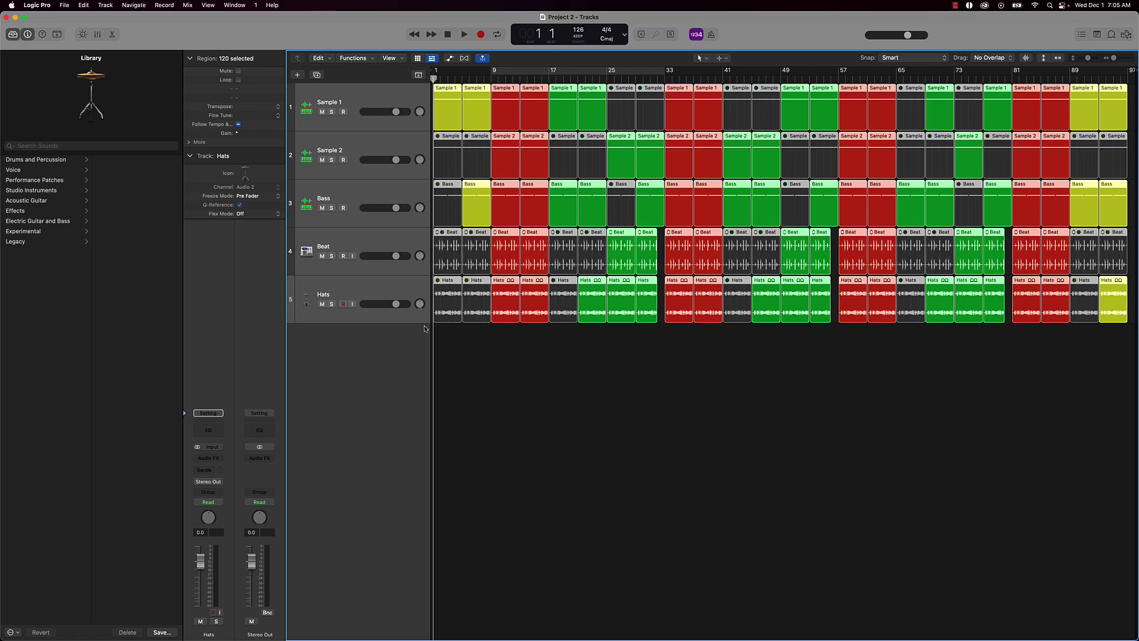
key(Delete)
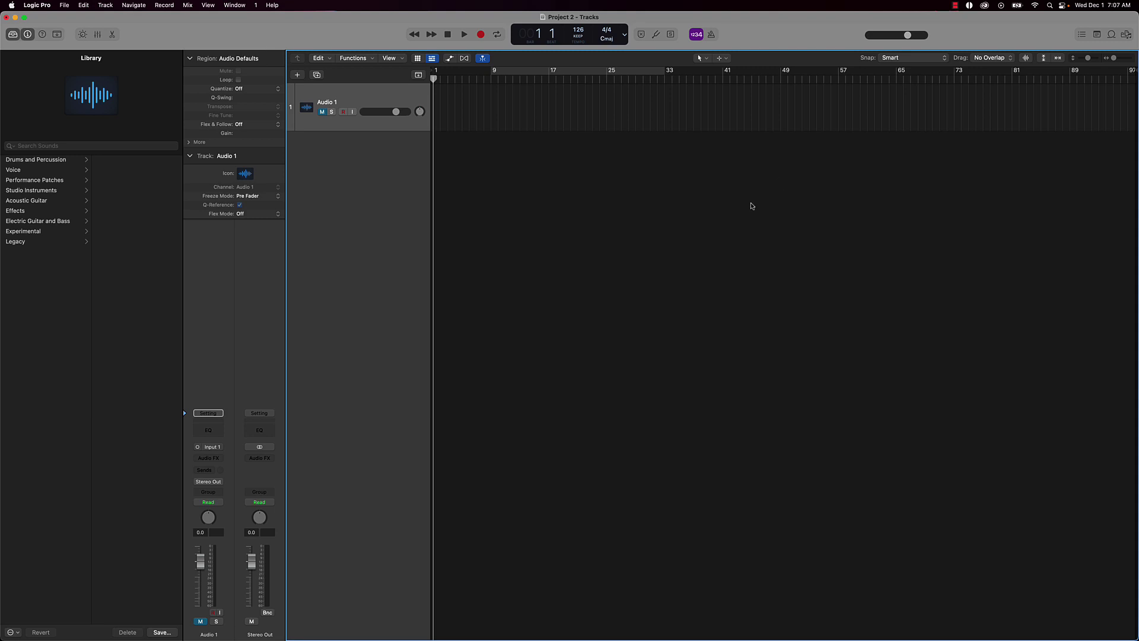
- Import the five stem WAVs from Desktop > Project - Stems as separate tracks via the Browser
click(1126, 35)
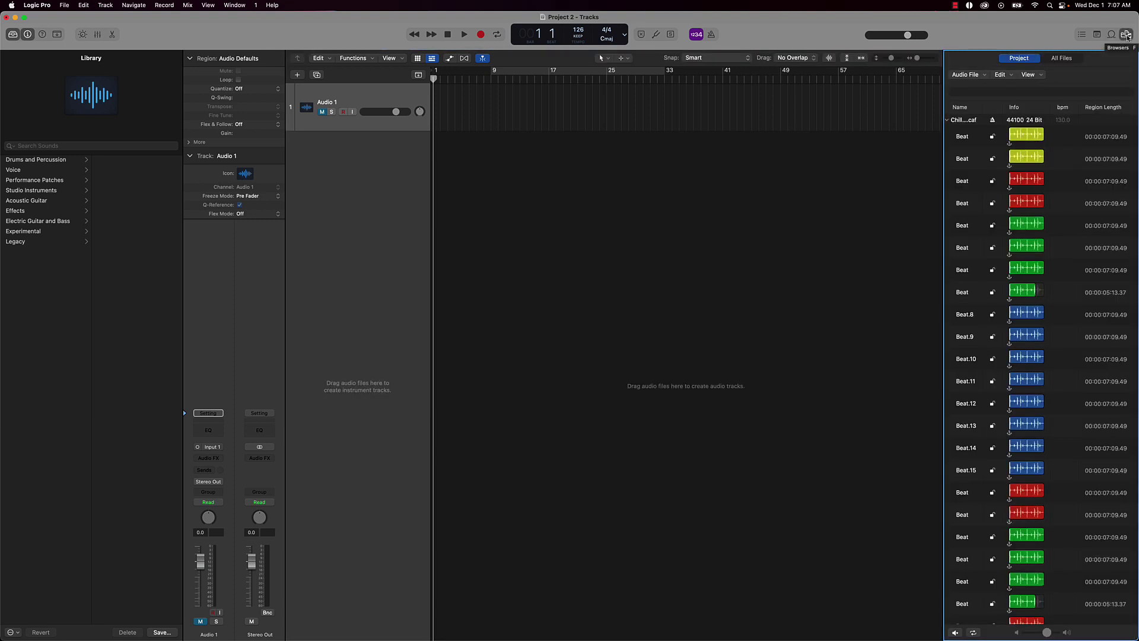
click(1063, 58)
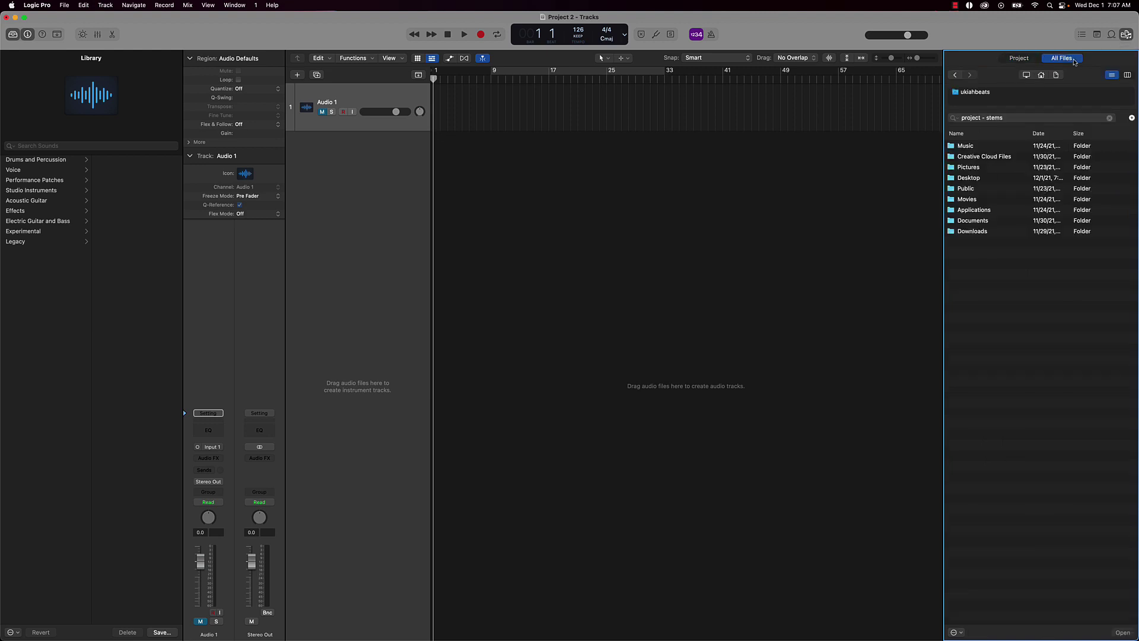
double_click(982, 179)
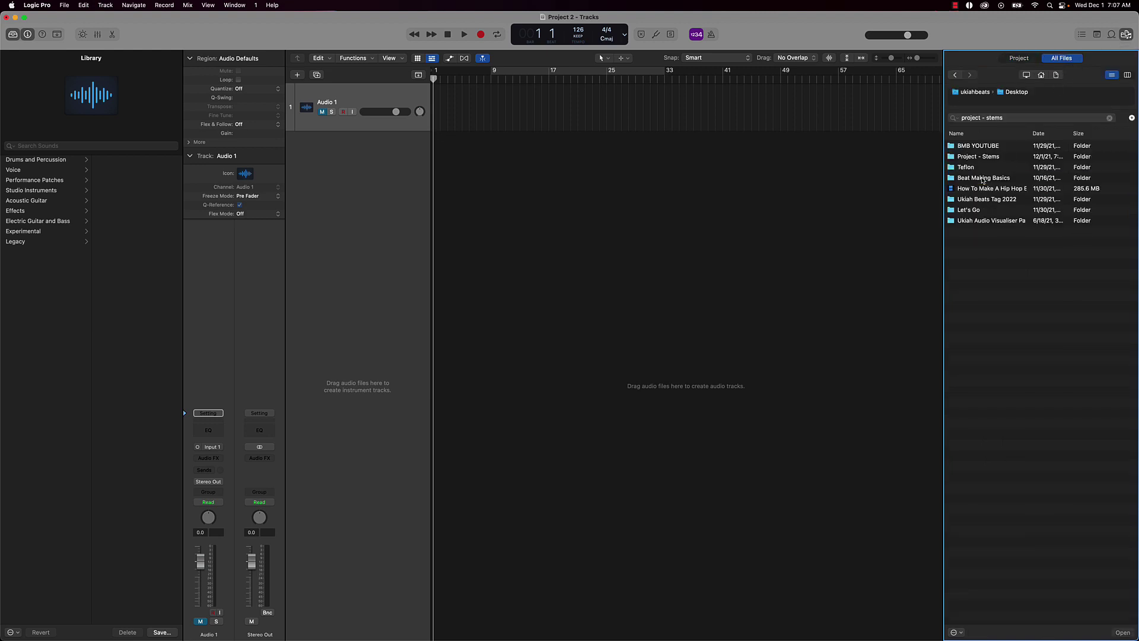
double_click(964, 158)
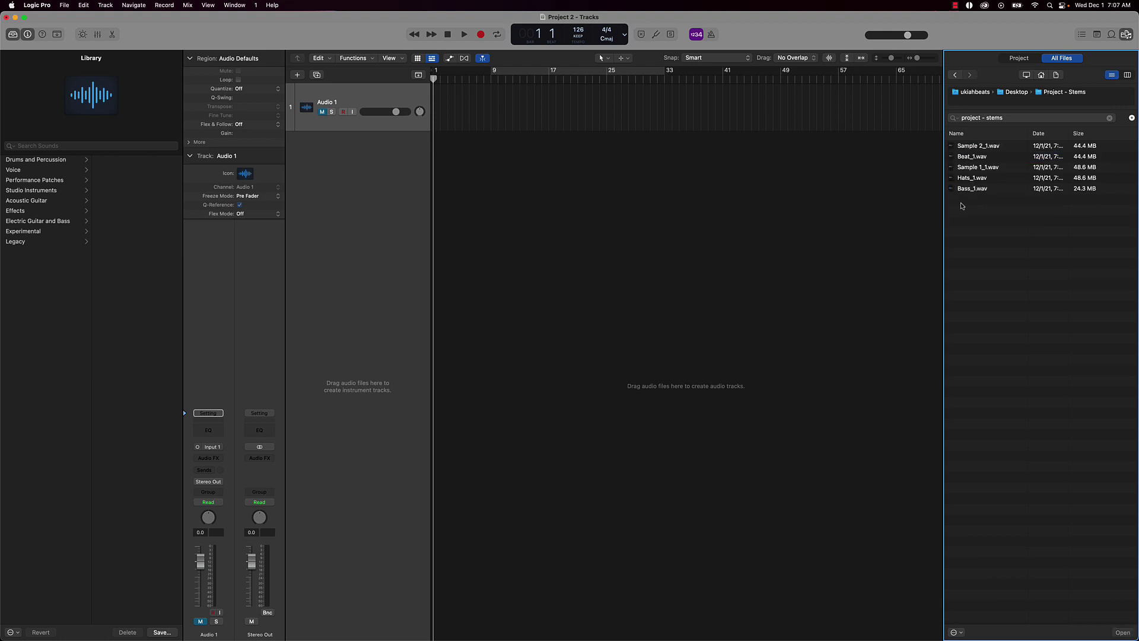
drag(962, 206, 448, 177)
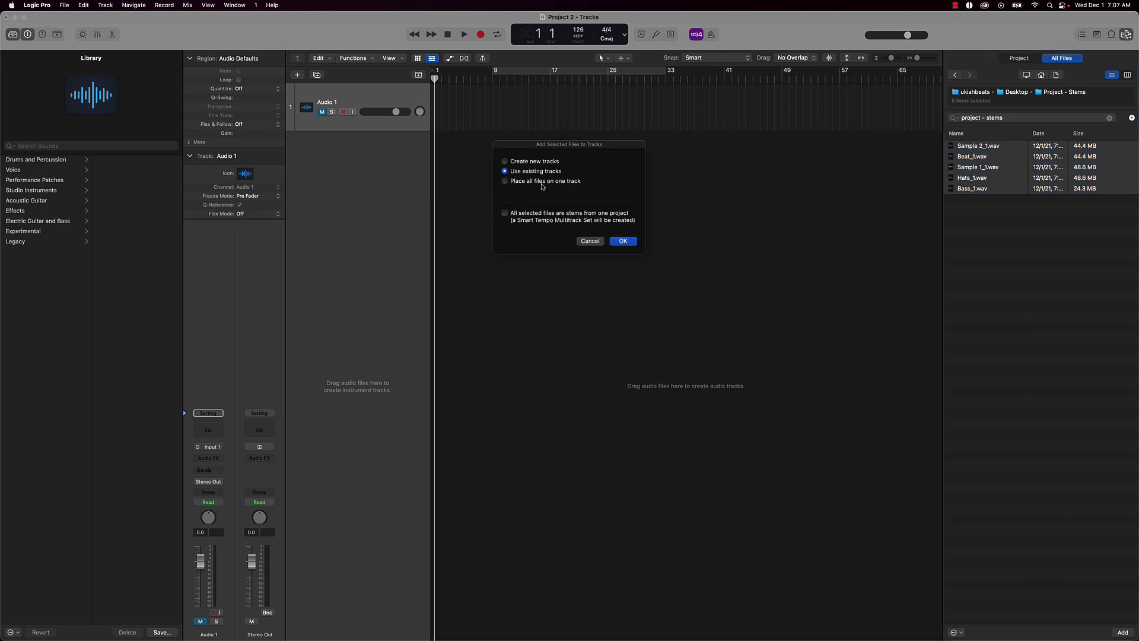
click(622, 241)
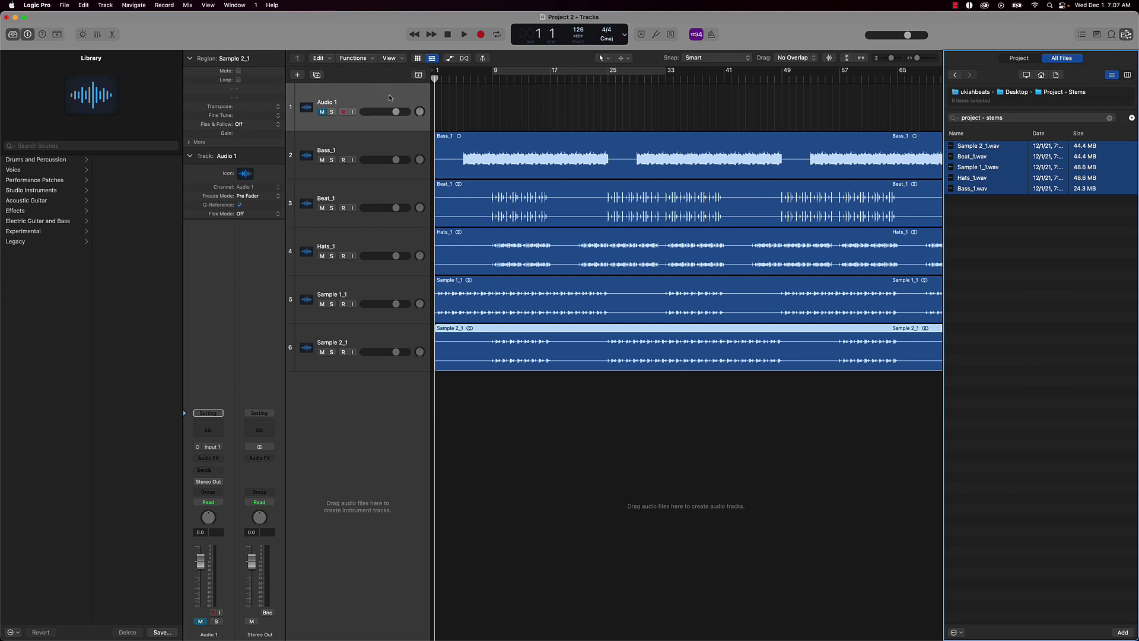
- Delete the empty Audio 1 track from the arrangement
click(464, 100)
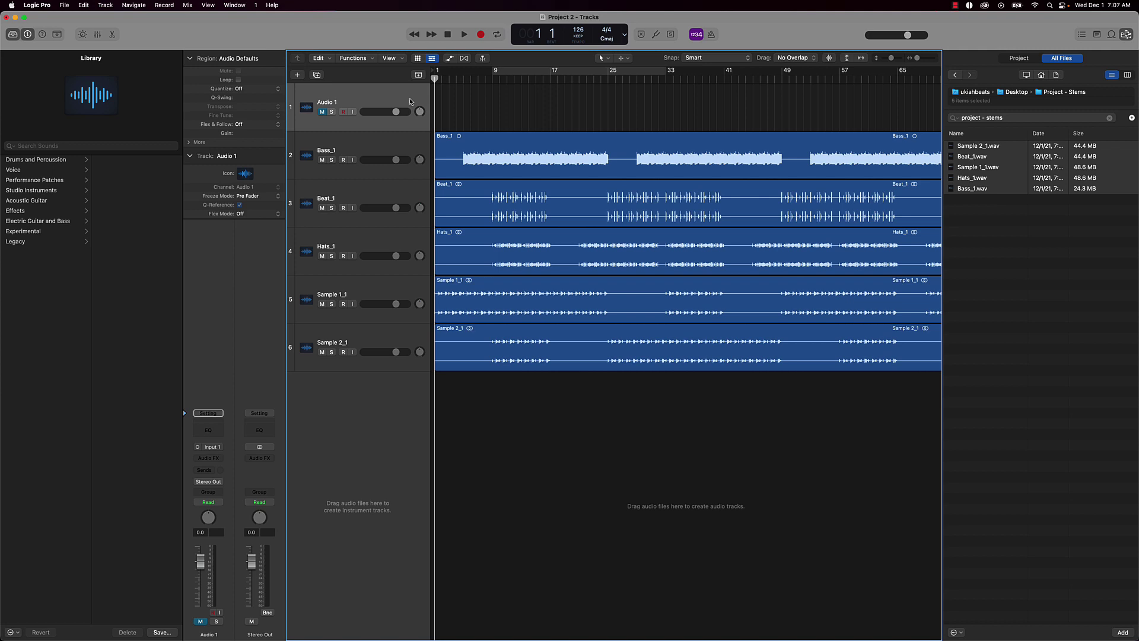
key(super+BackSpace)
click(551, 321)
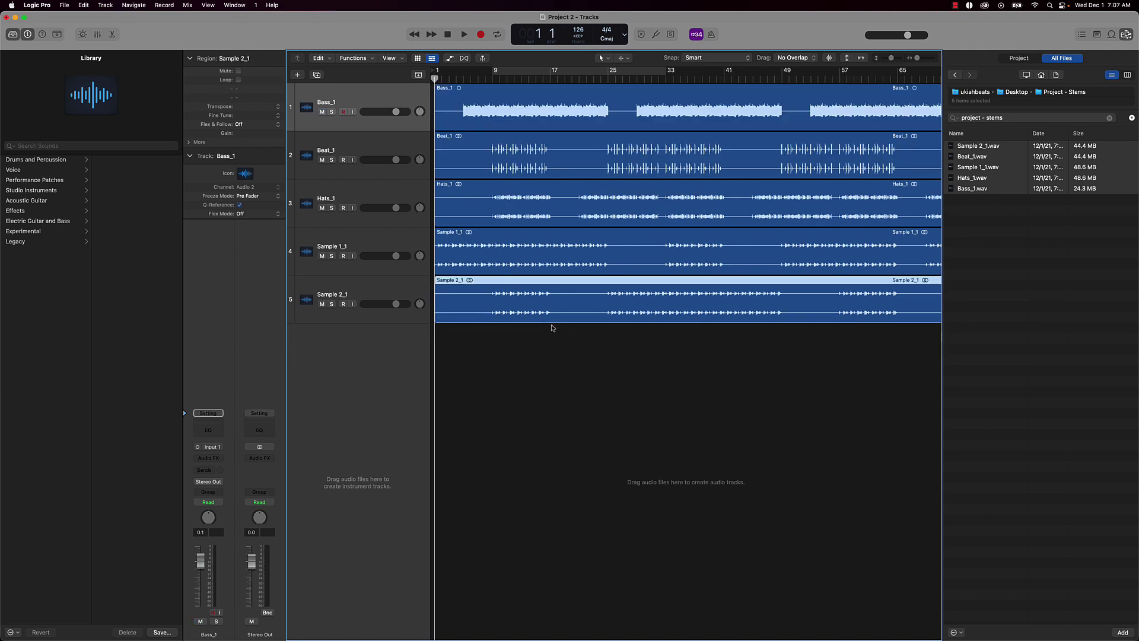
click(537, 341)
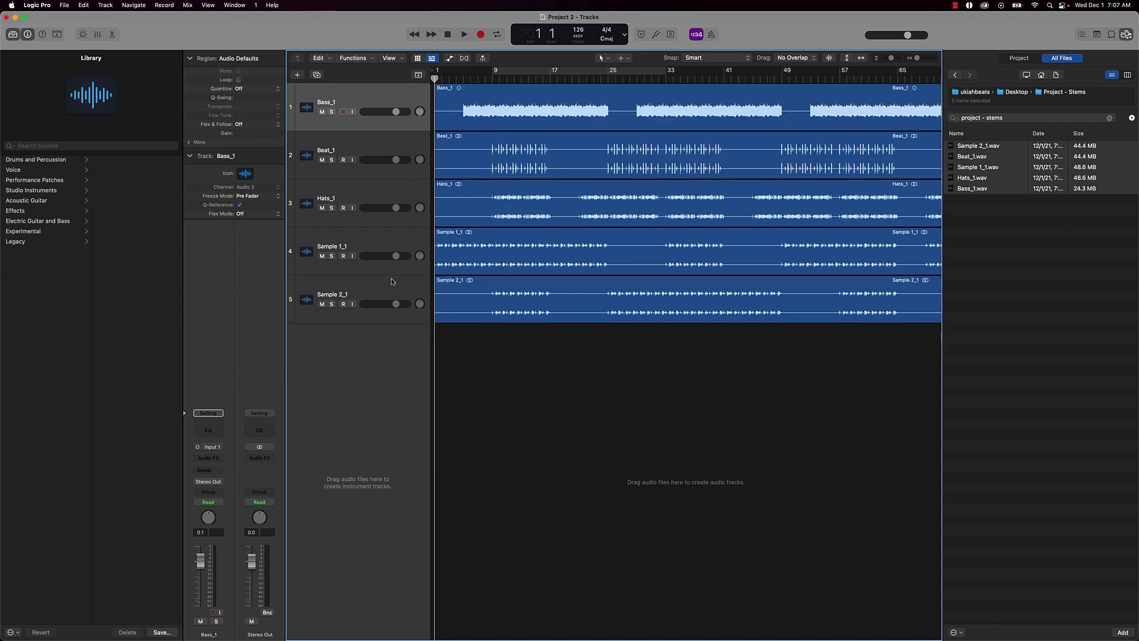
- Rename the Beat_1 track to 'Beat' and move Beat and Hats to the top two places
double_click(325, 150)
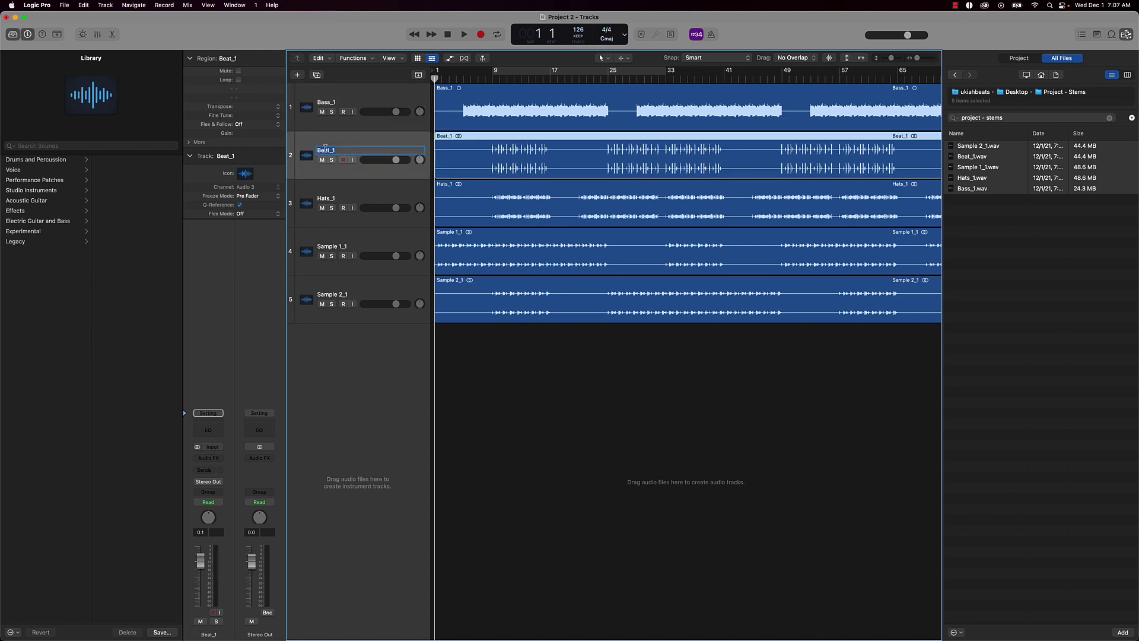
text(Beat)
text(t)
key(Return)
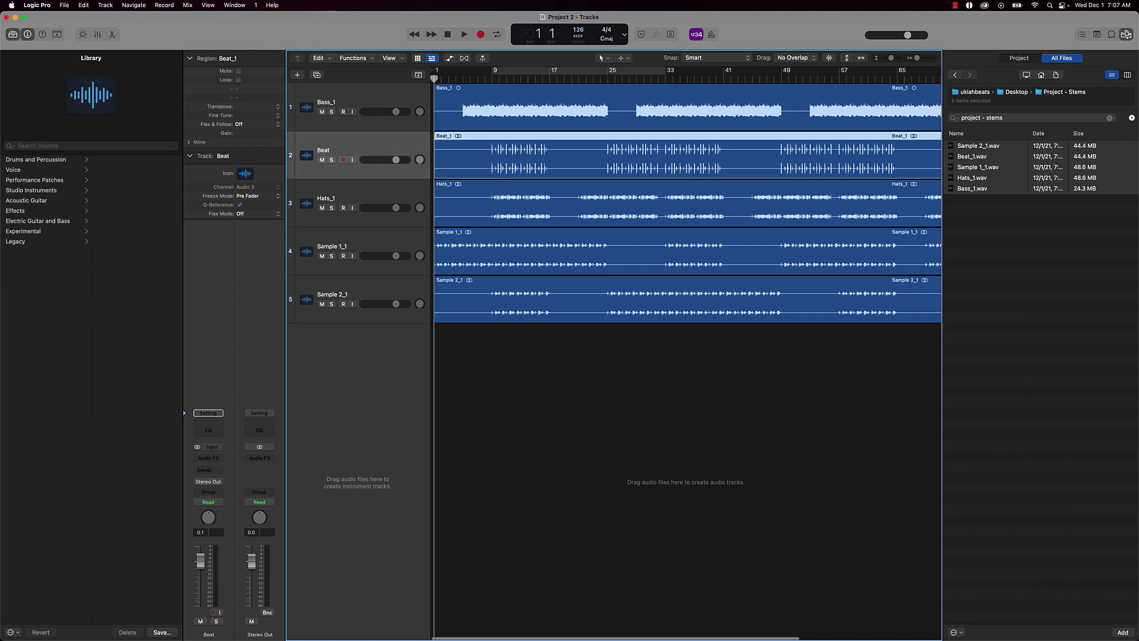
drag(306, 150, 317, 83)
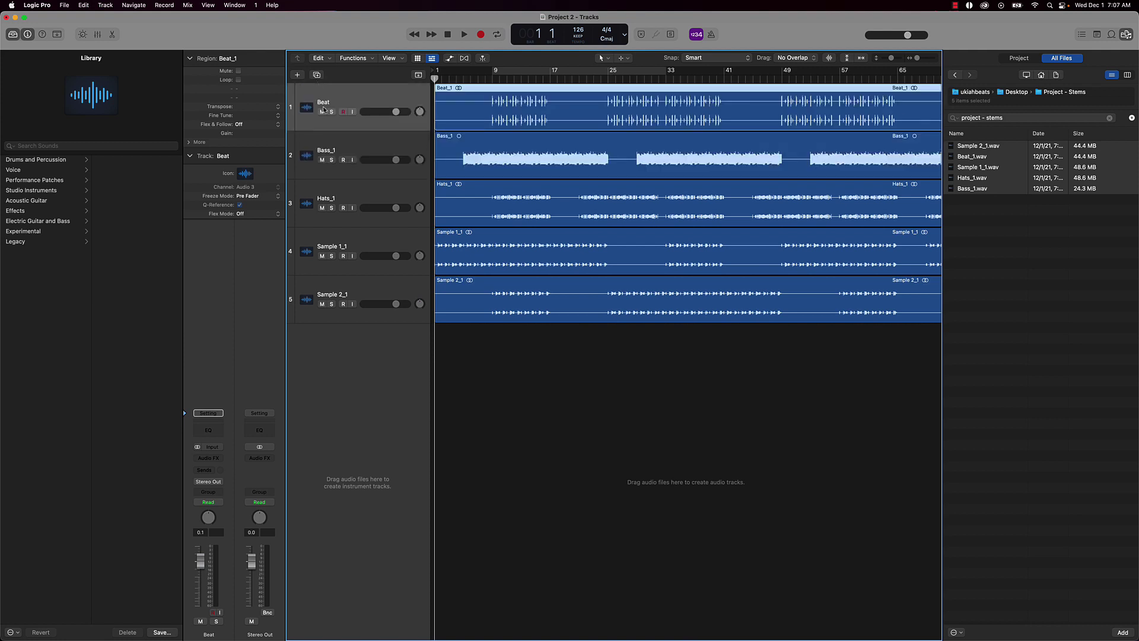
drag(324, 192, 325, 148)
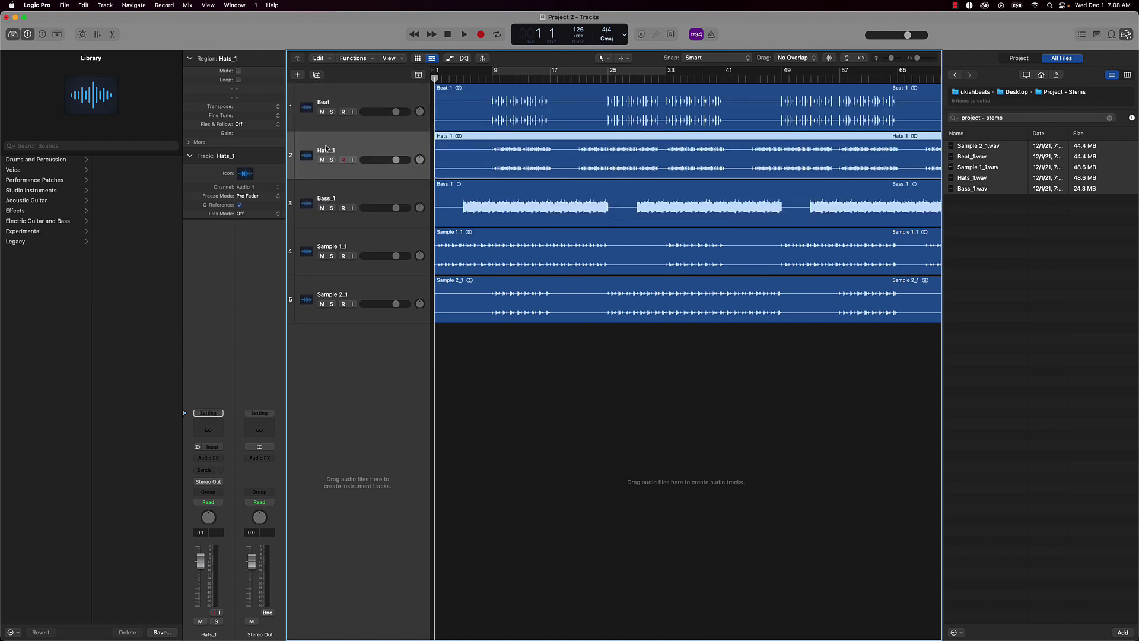
- Rename the remaining tracks to Hats, Bass, Sample 1 and Sample 2
click(338, 150)
key(Return)
double_click(337, 198)
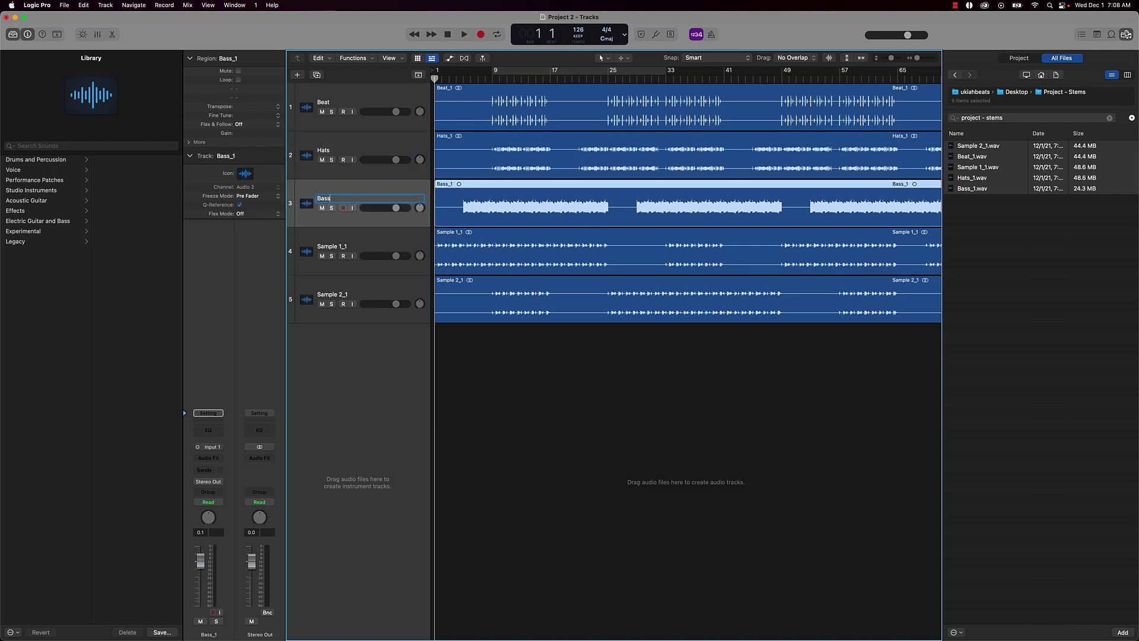
key(Return)
double_click(329, 248)
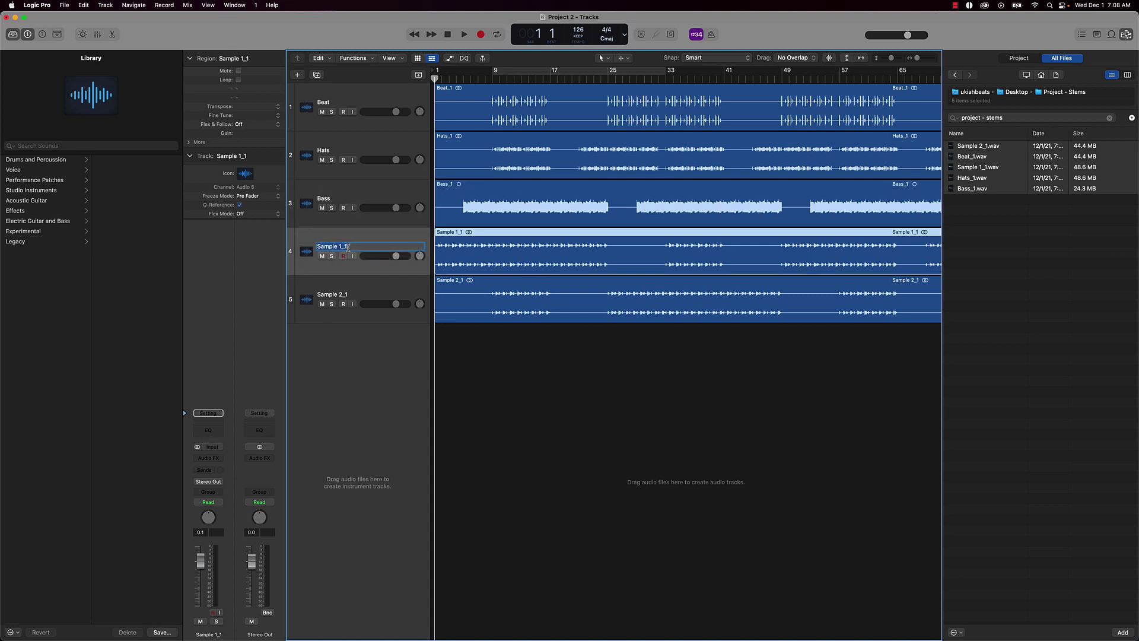
key(Return)
double_click(340, 296)
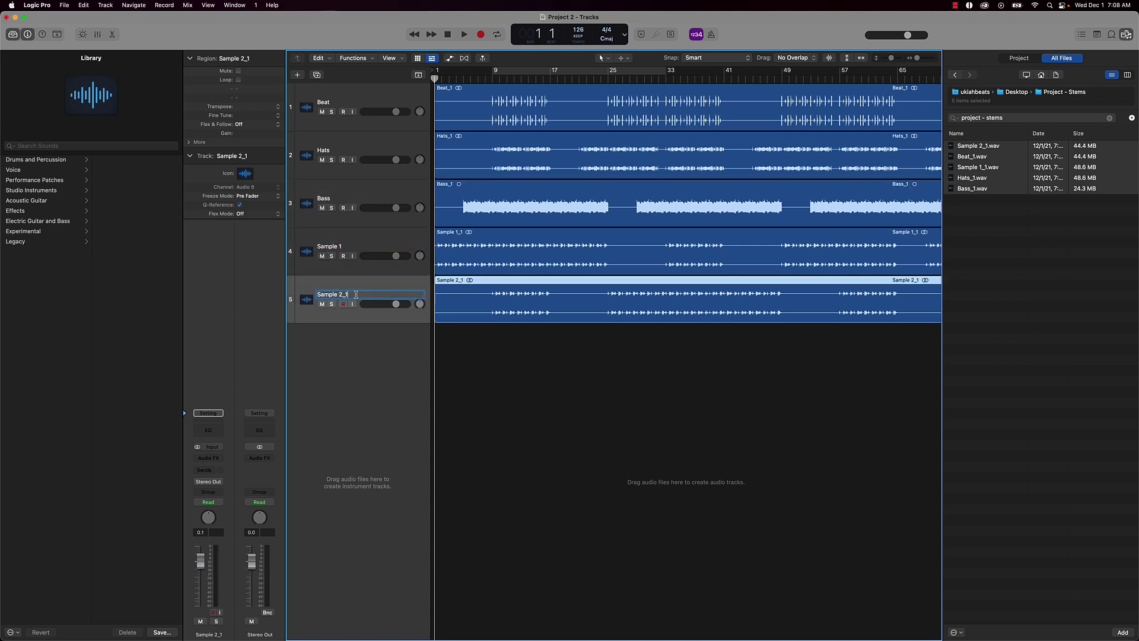
key(Return)
- Rename all five regions to match their track names
key(super+a)
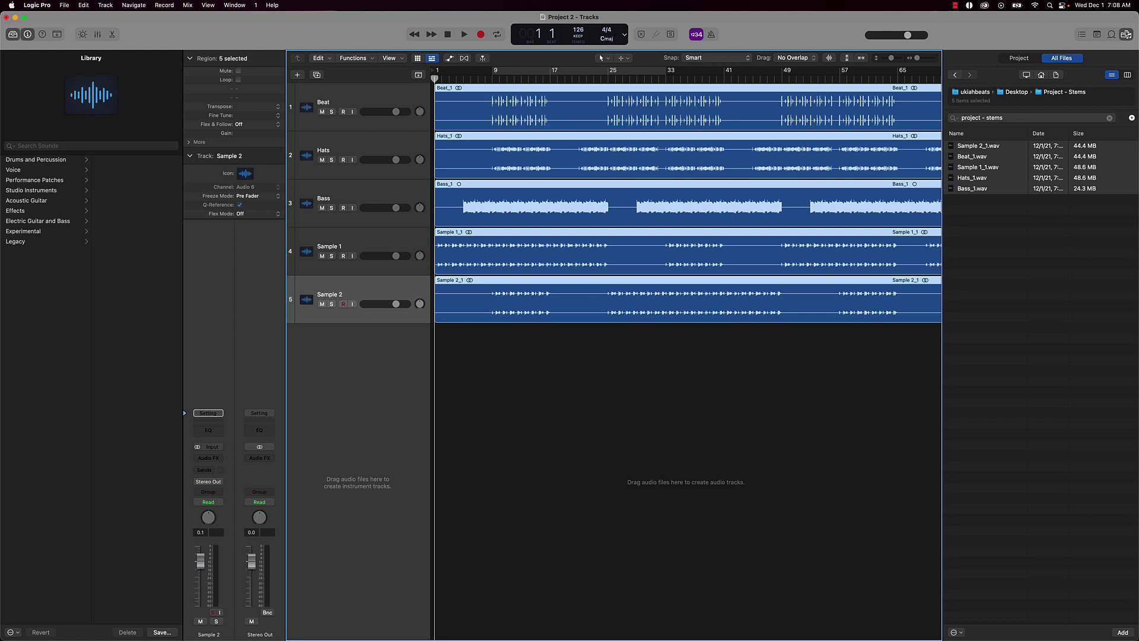
key(alt+shift+n)
click(502, 325)
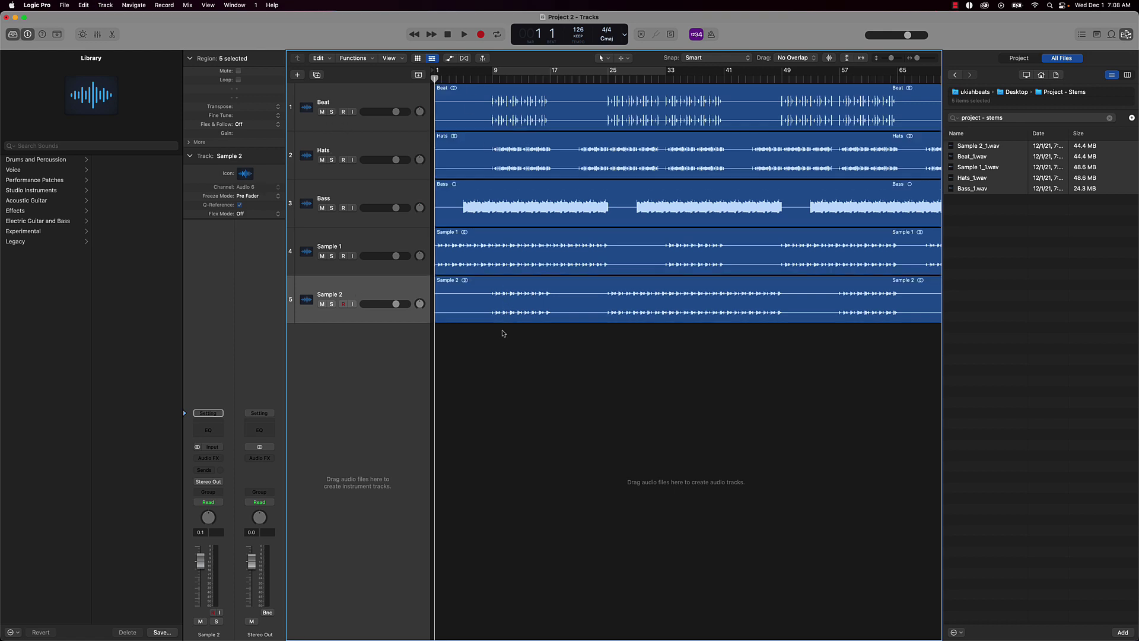
- In the mixer, set all five stem faders to -42 dB and enable cycle from bar 9
click(1129, 35)
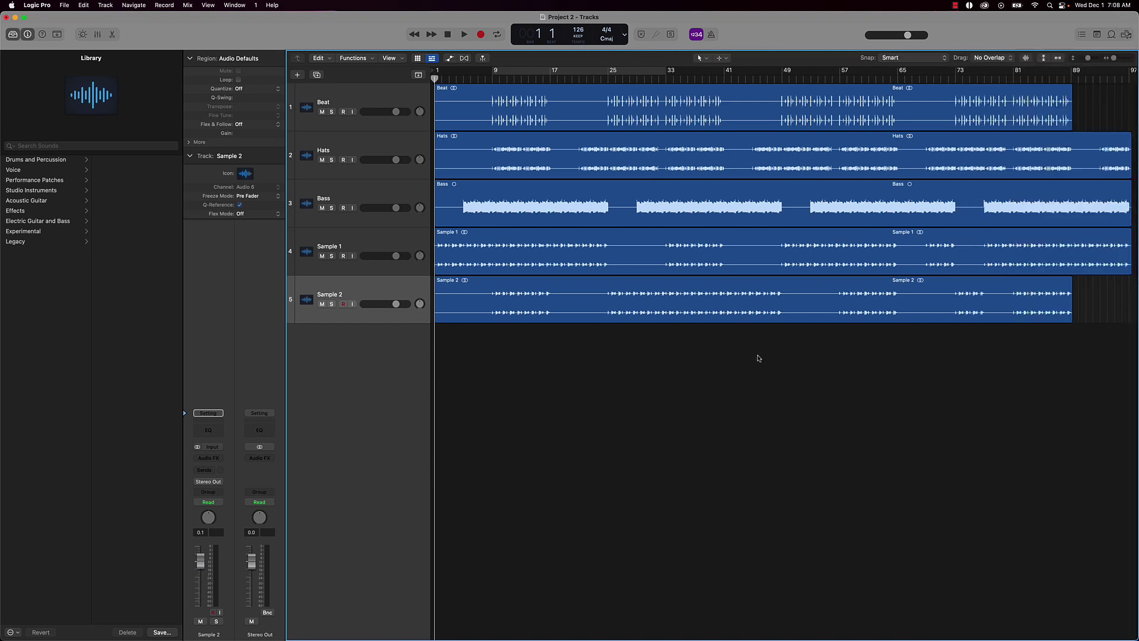
click(95, 34)
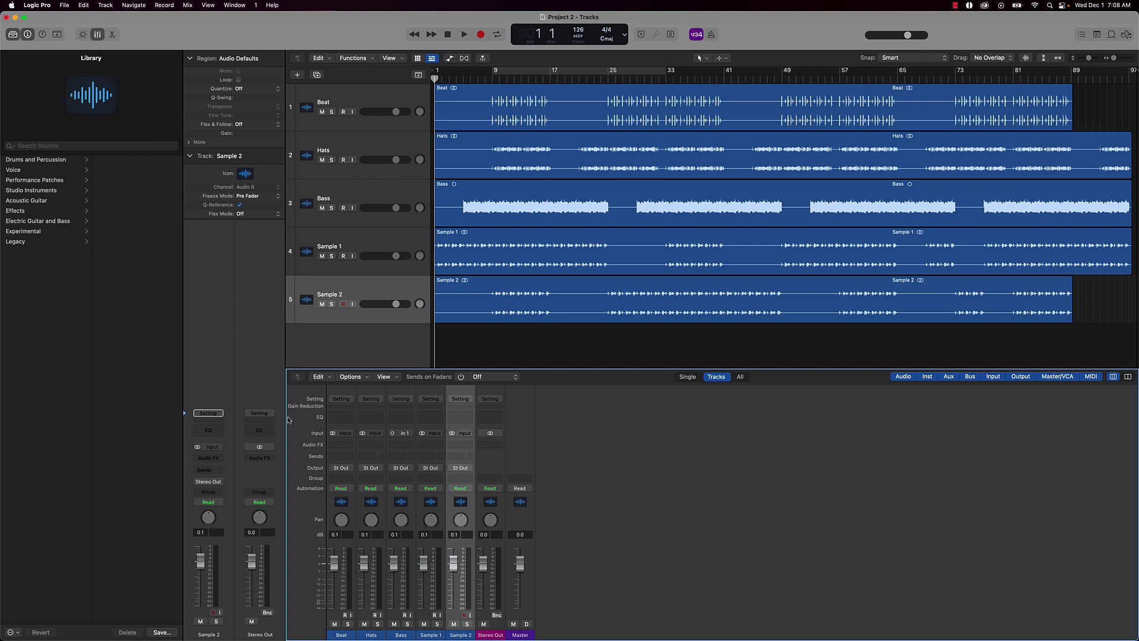
drag(336, 615, 453, 602)
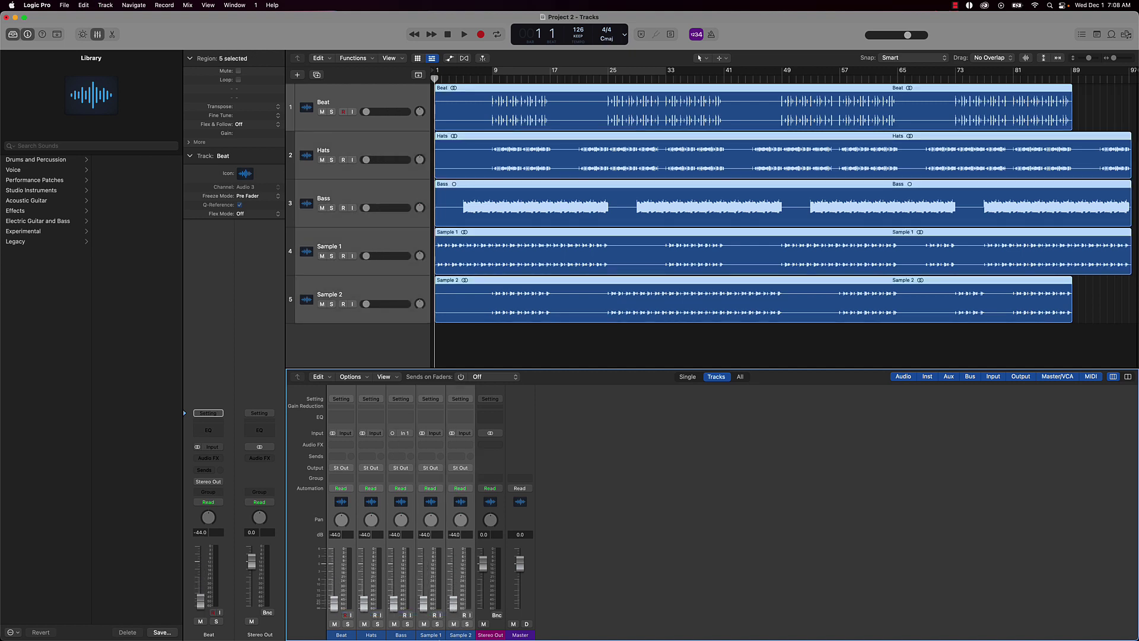
click(516, 334)
click(498, 75)
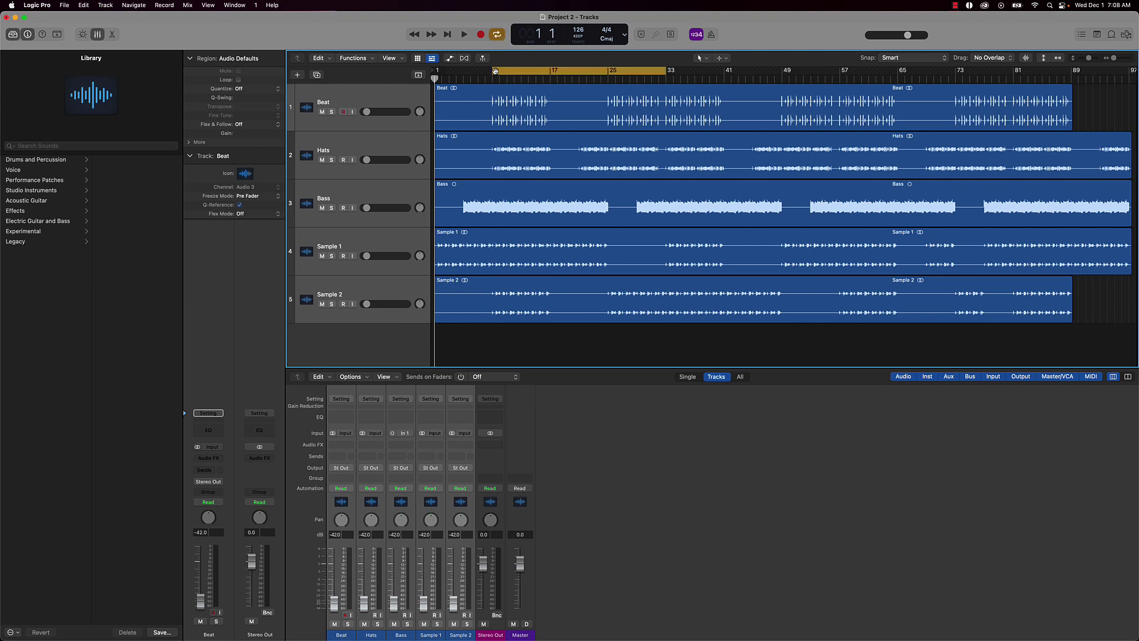
- Set the cycle to bars 9–17 and raise the Beat fader to about +1.9 dB while auditioning
drag(648, 76, 550, 100)
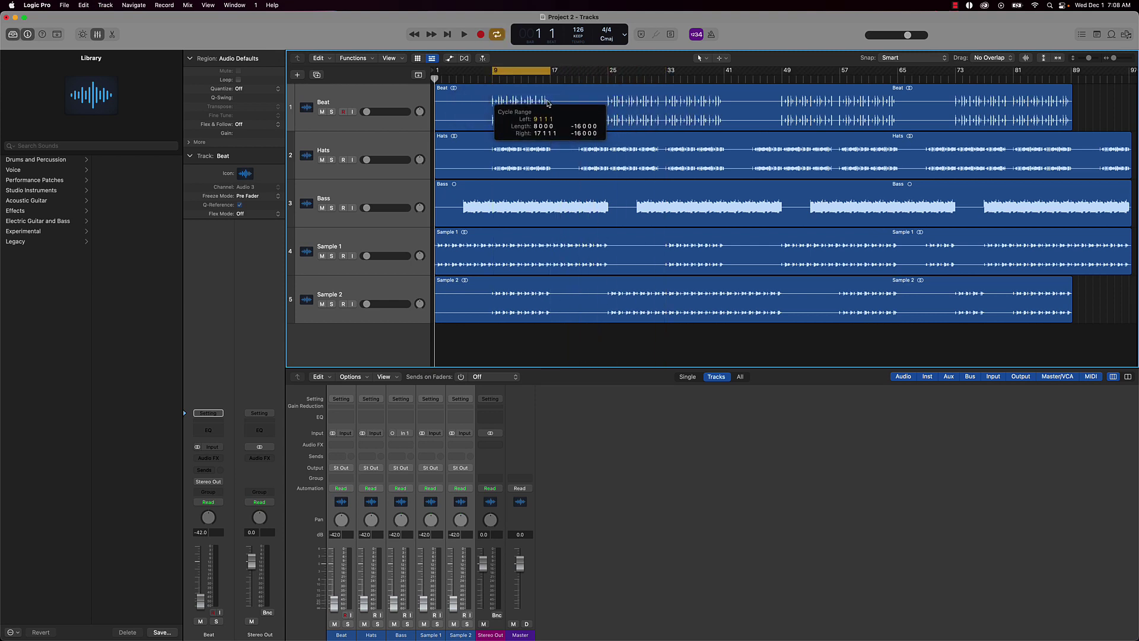
click(341, 544)
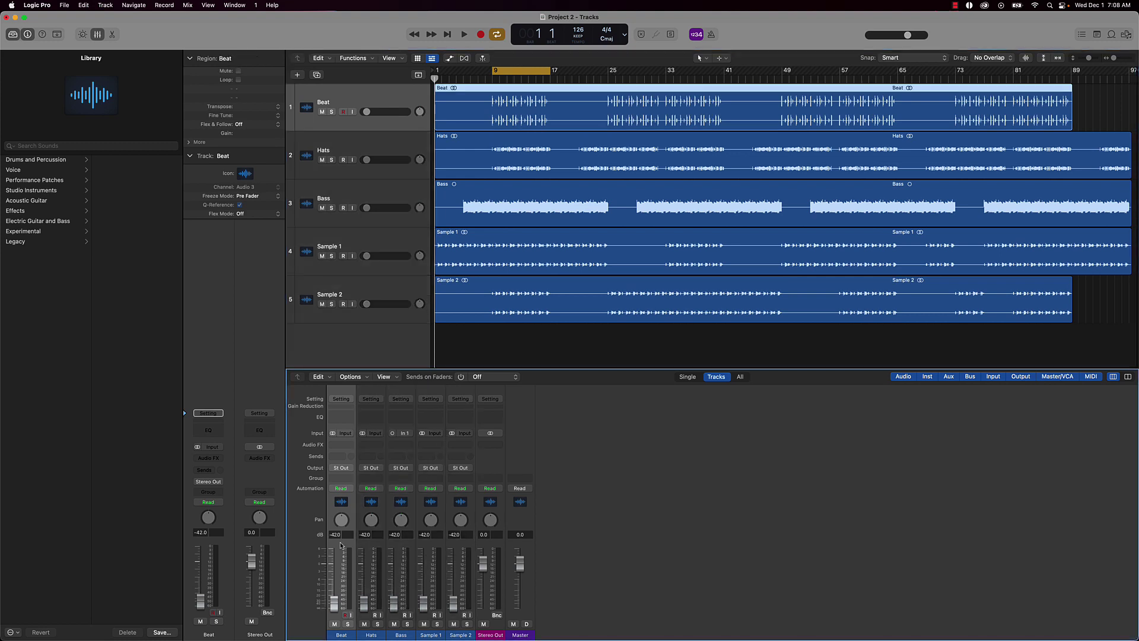
drag(334, 601, 334, 582)
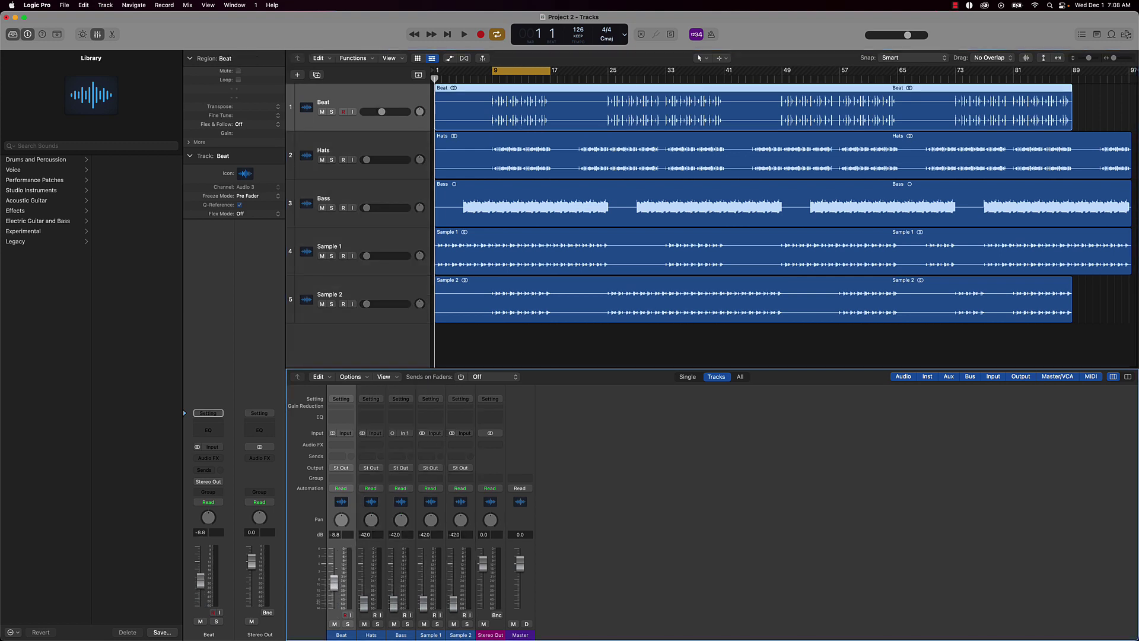
alt+click(336, 571)
key(space)
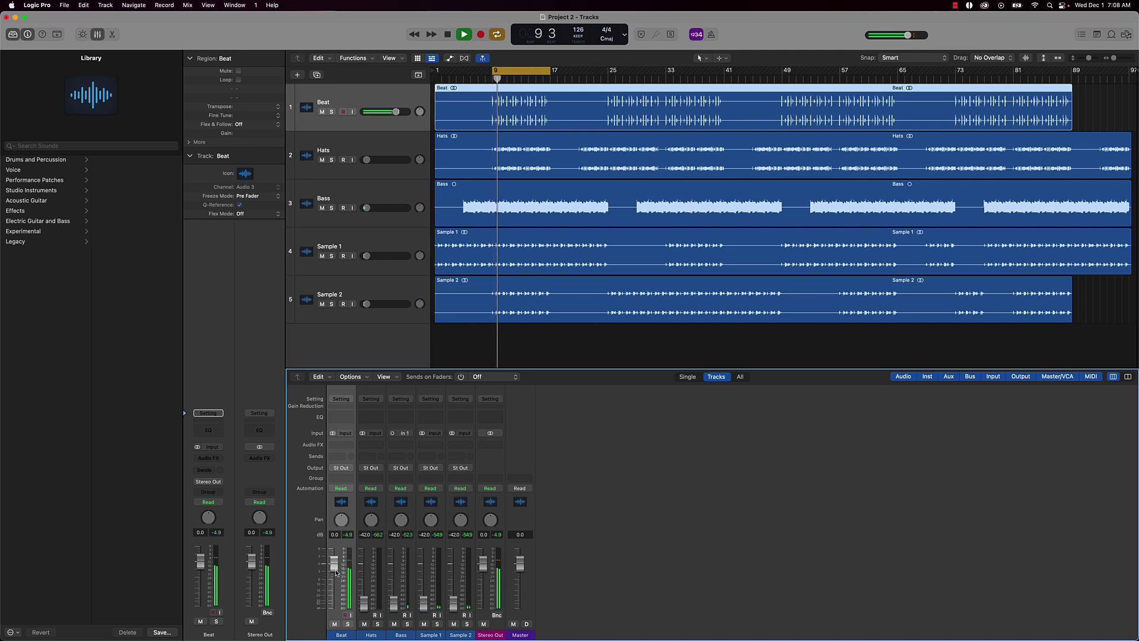
key(space)
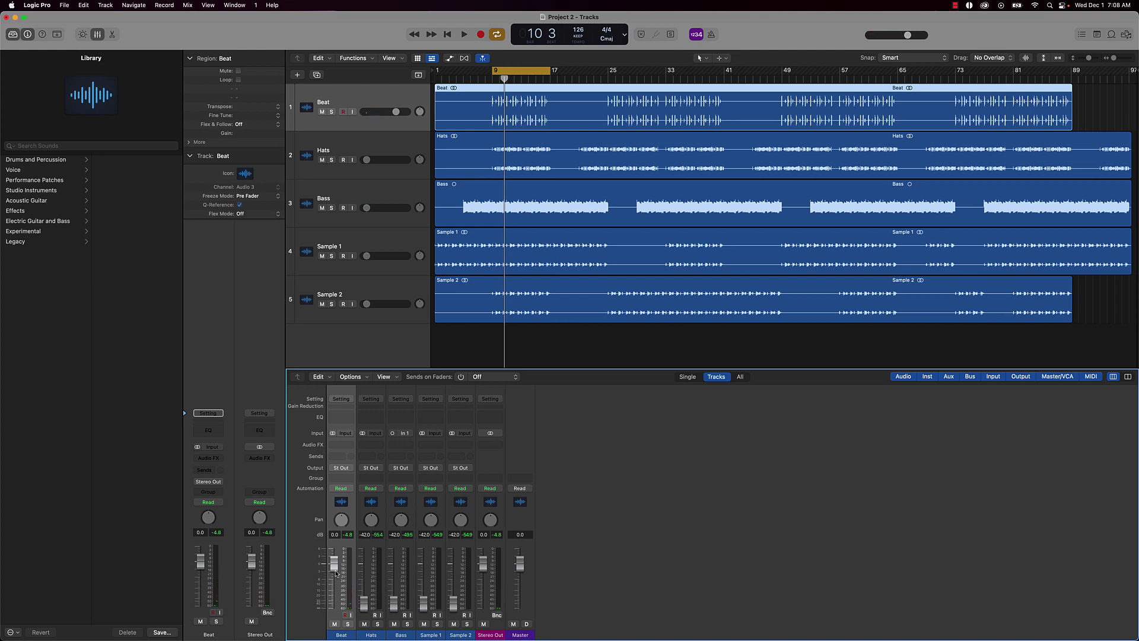
drag(334, 562, 334, 558)
key(space)
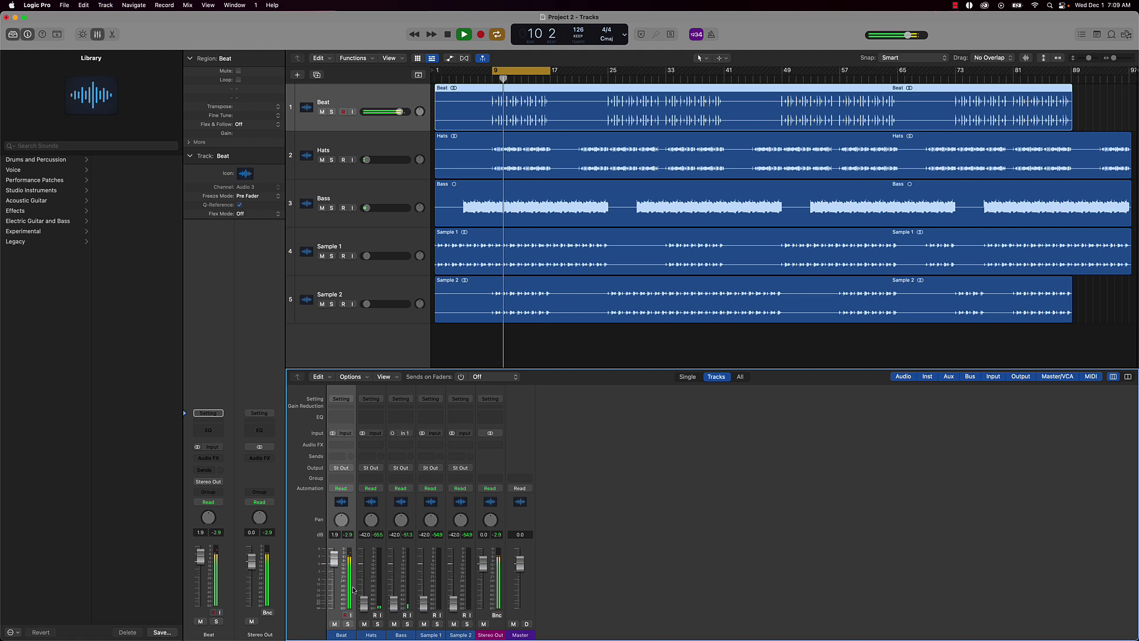
key(space)
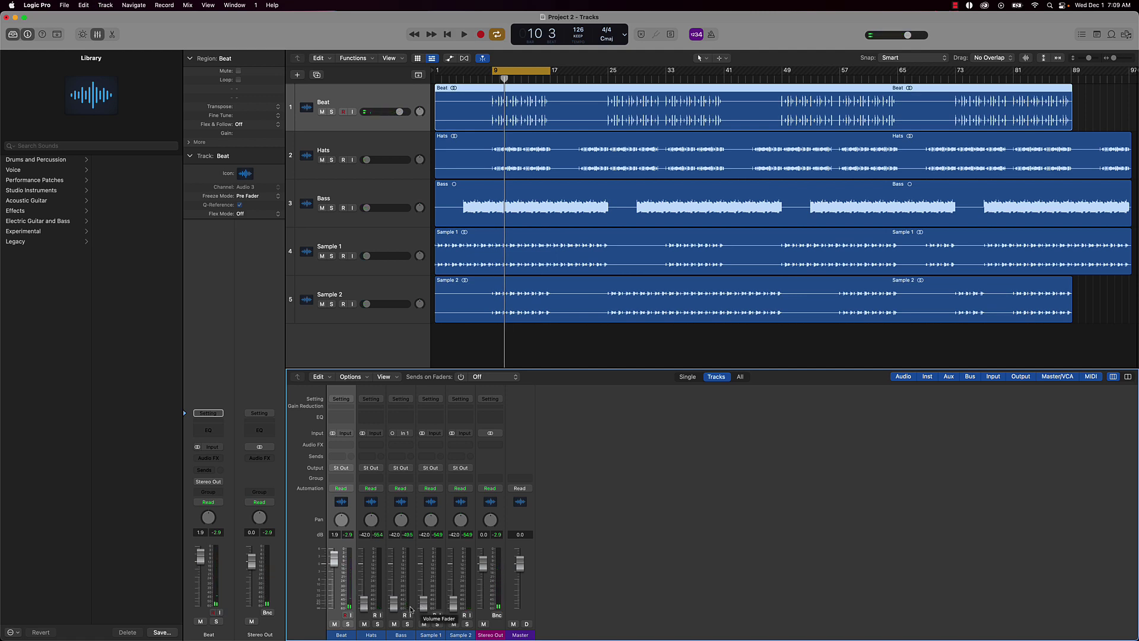
- During playback, bring Sample 1 to -1.8, Sample 2 to -6.0 and Bass to -4.4 dB
drag(422, 602, 425, 565)
key(space)
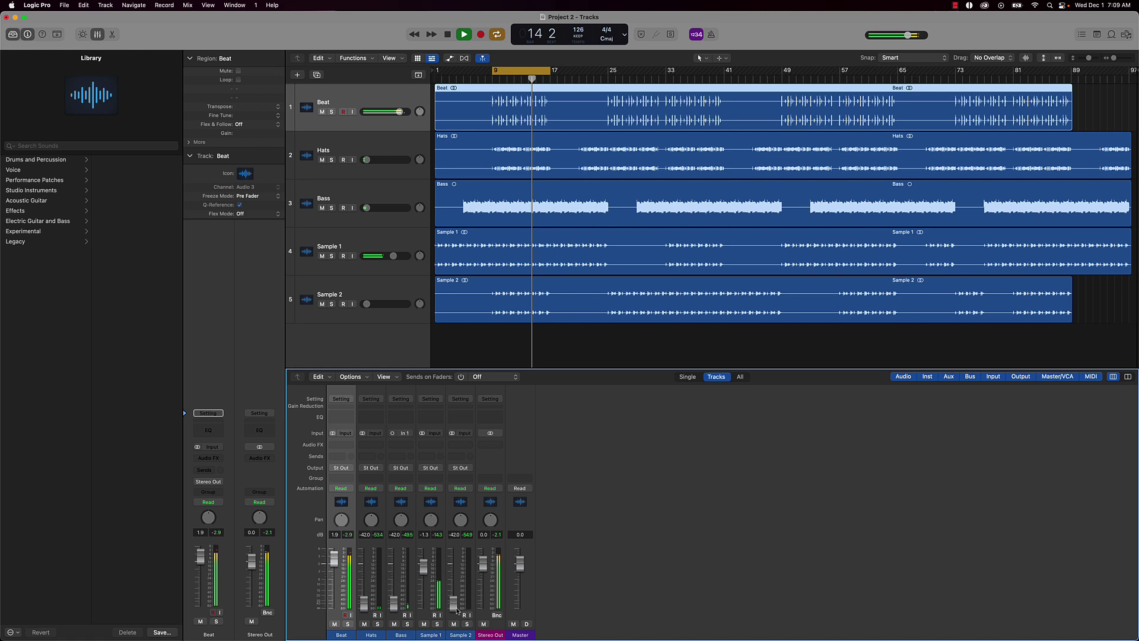
drag(454, 604, 454, 574)
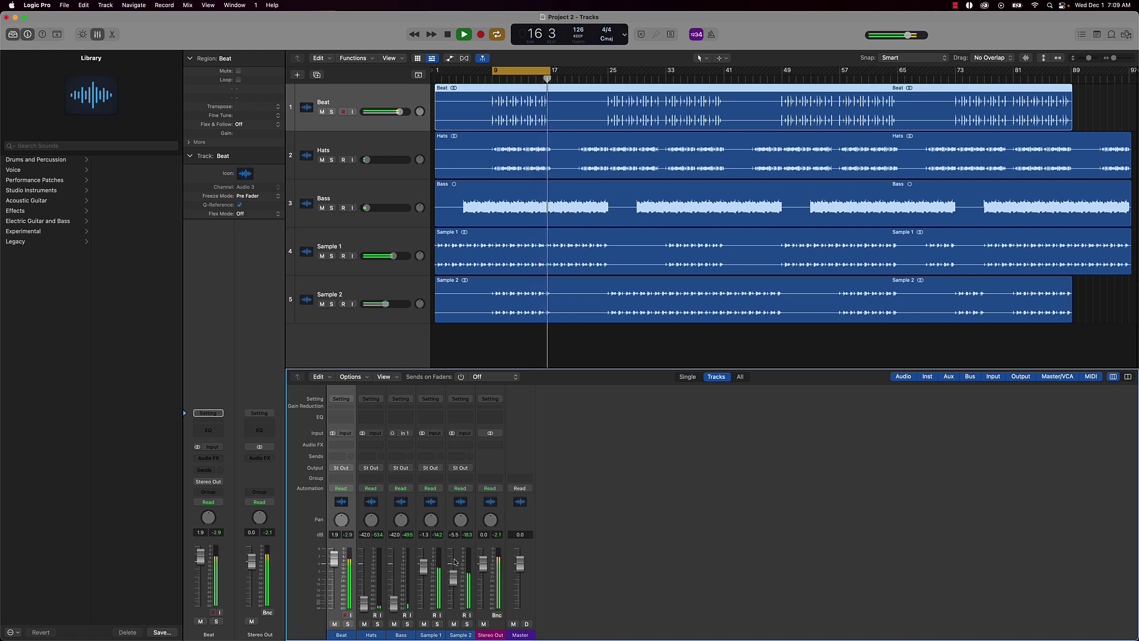
drag(393, 603, 392, 579)
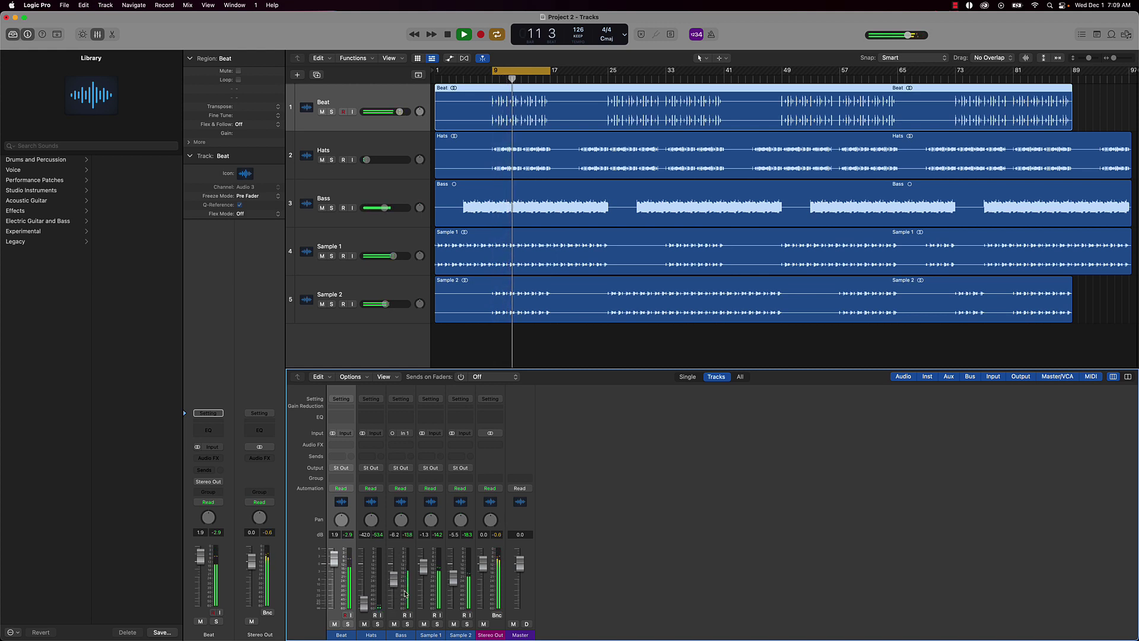
drag(393, 579, 393, 574)
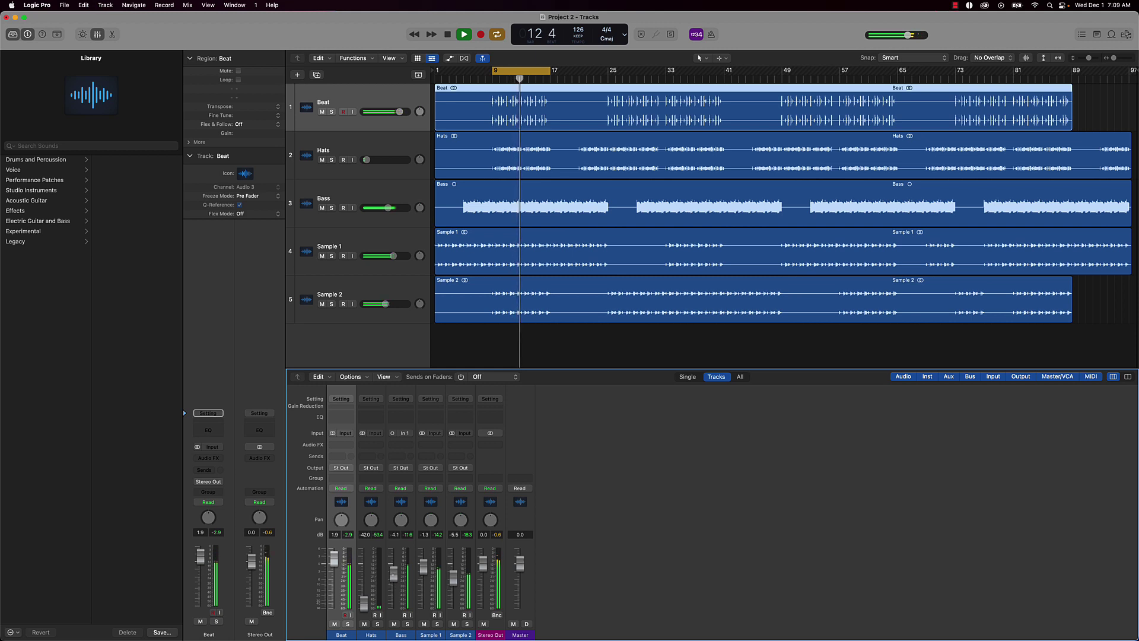
drag(393, 575, 393, 574)
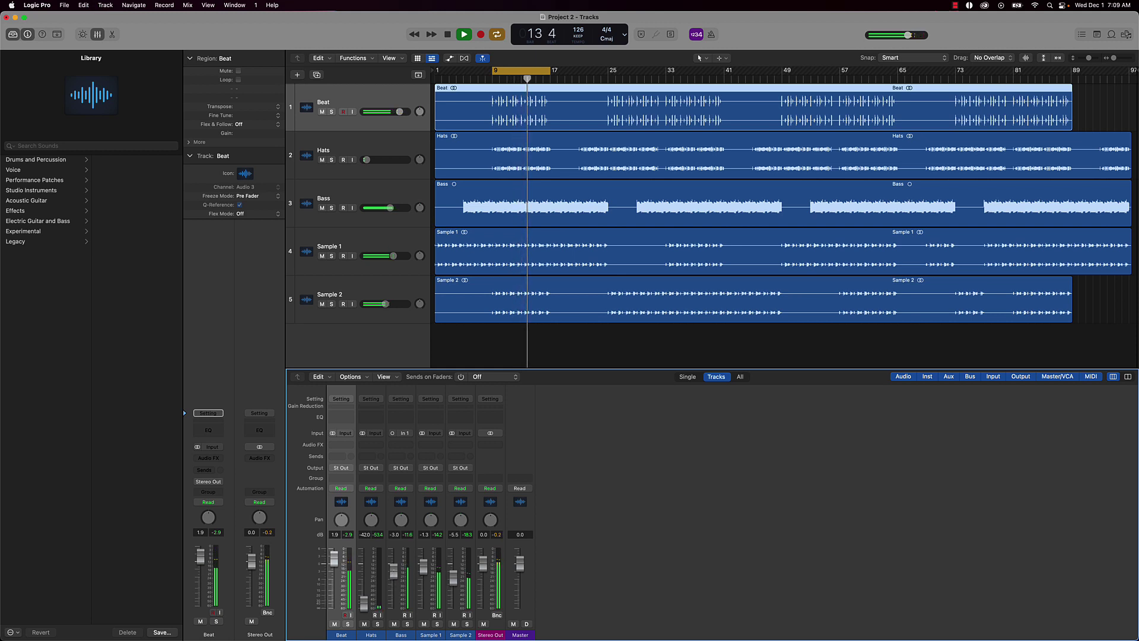
- Raise Hats to -3.9 dB, reset the Stereo Out peak readouts, and stop playback
click(497, 534)
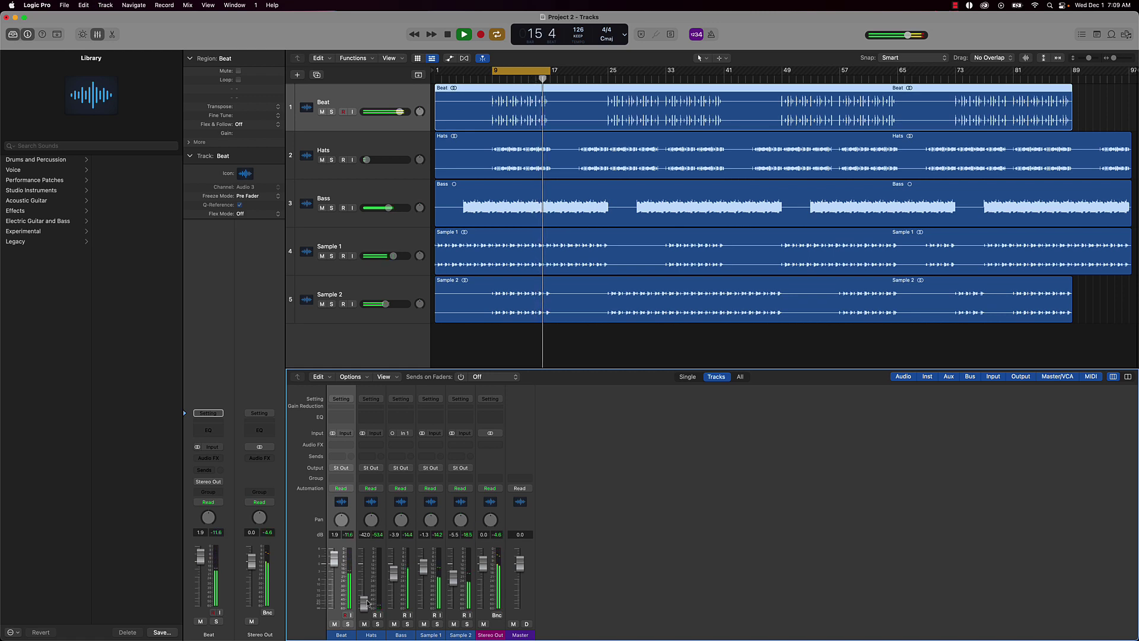
drag(365, 603, 364, 574)
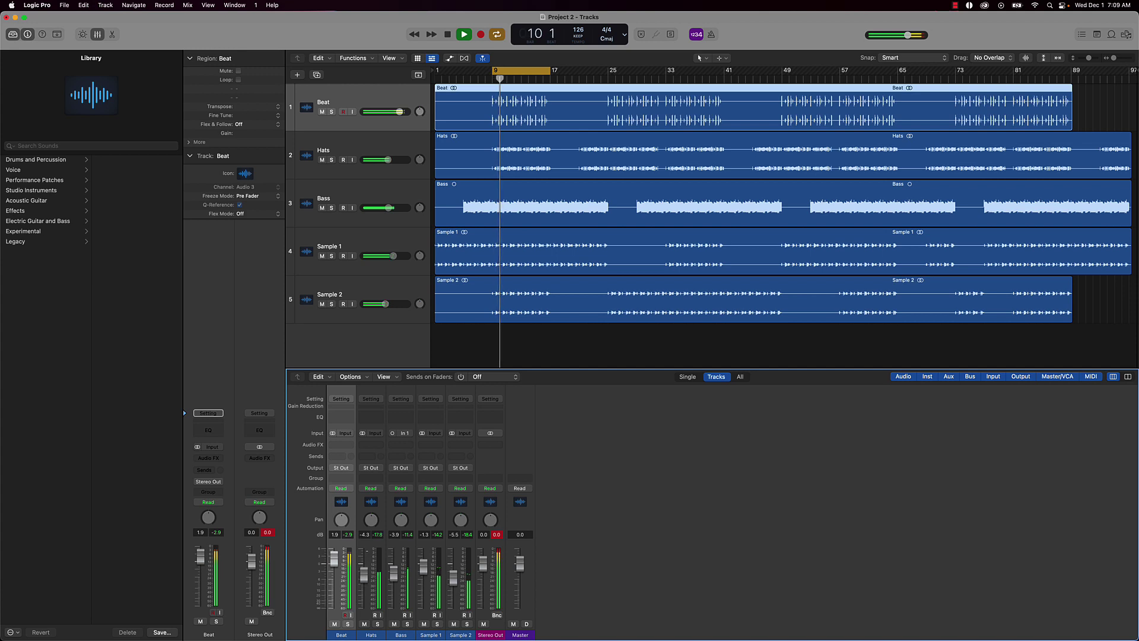
click(502, 538)
drag(364, 574, 364, 570)
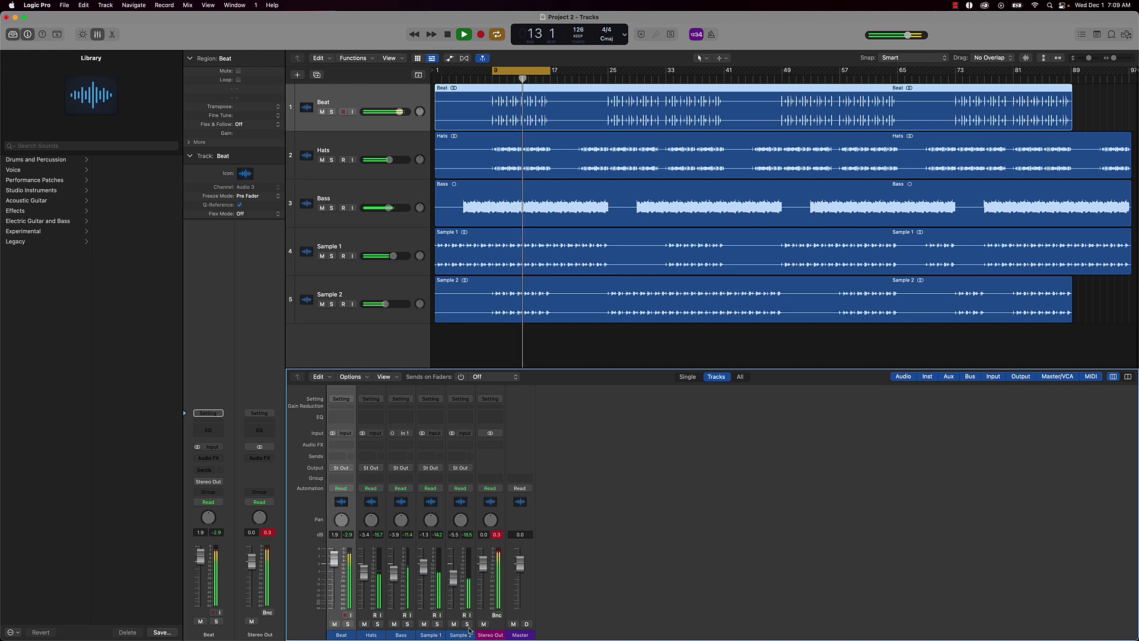
drag(469, 630, 336, 574)
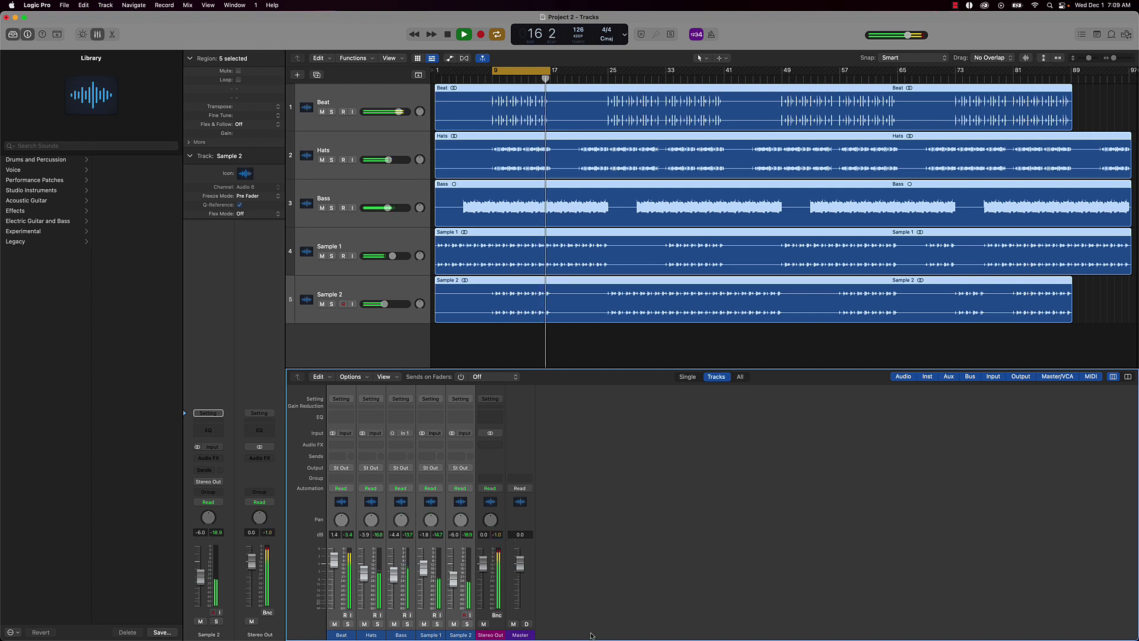
key(space)
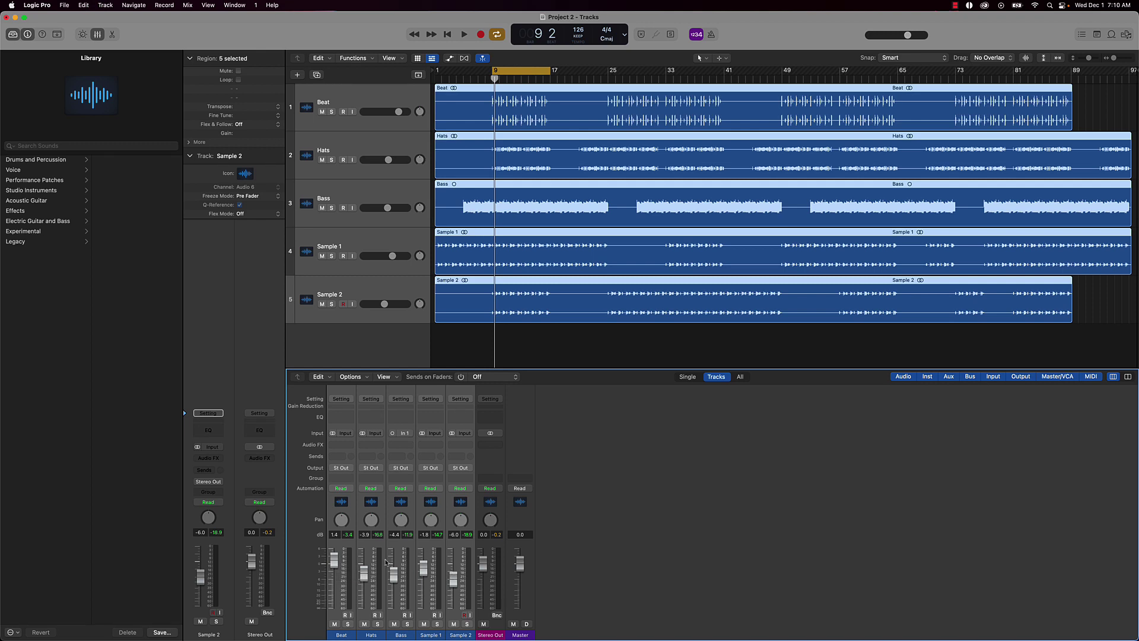
click(426, 618)
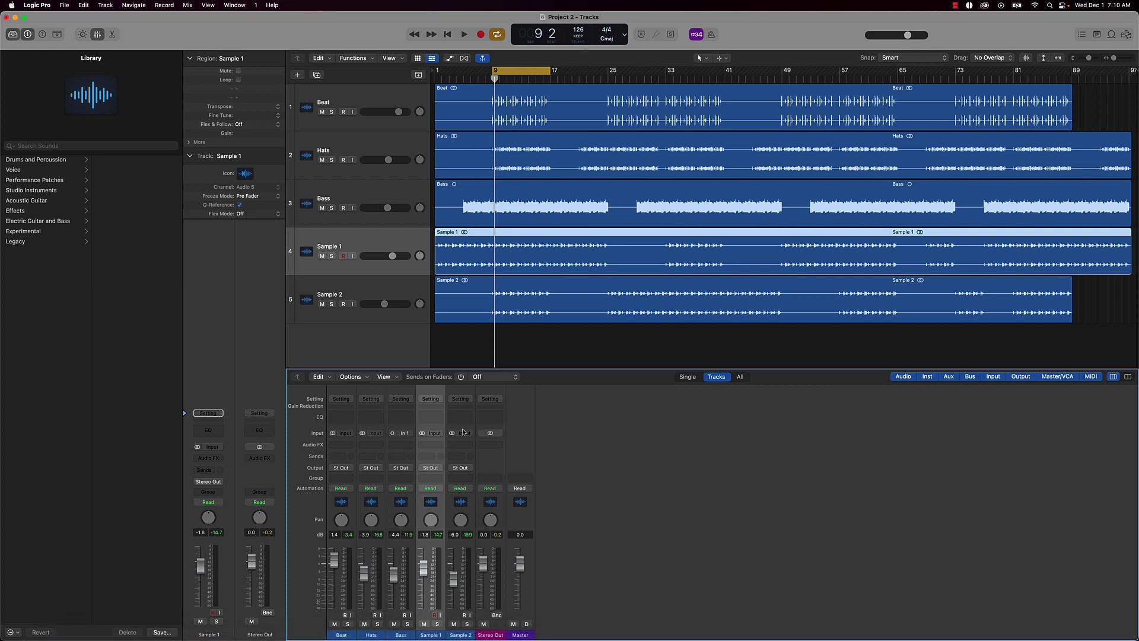
- Add a Channel EQ to Sample 1 with a 48 dB/Oct low cut at a higher frequency
click(429, 419)
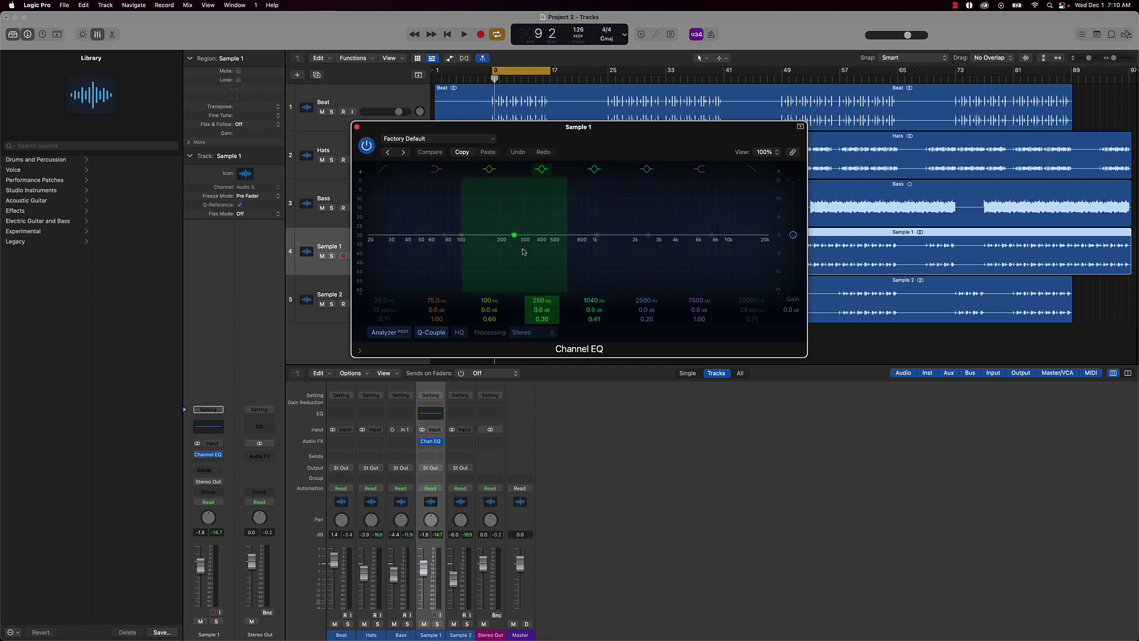
click(388, 172)
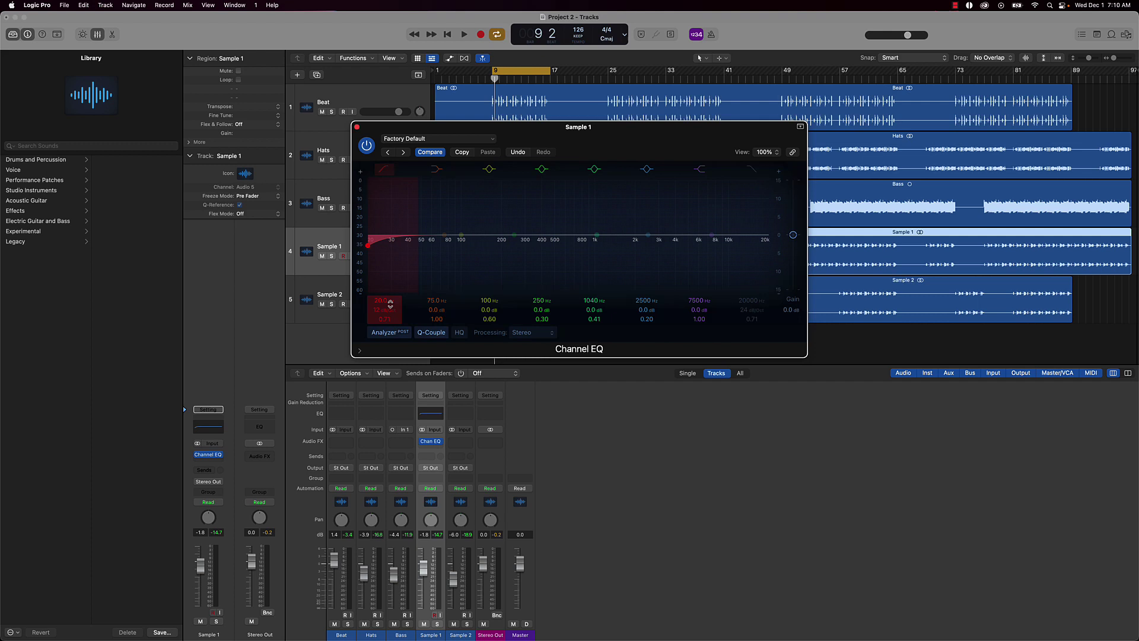
drag(384, 310, 384, 296)
key(space)
drag(368, 245, 490, 245)
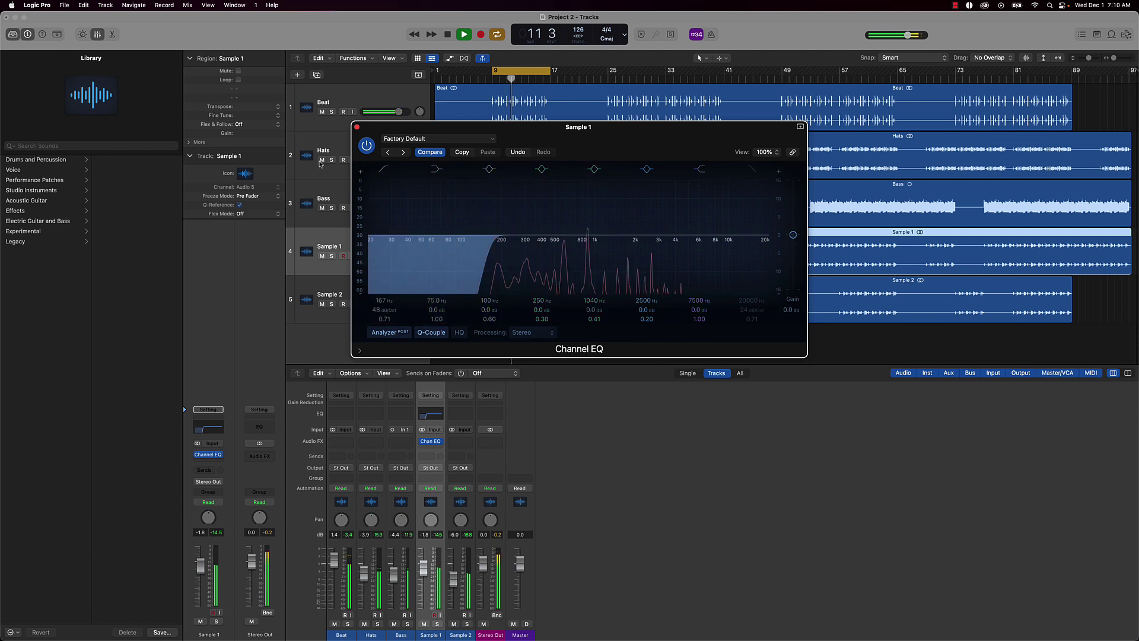
click(356, 127)
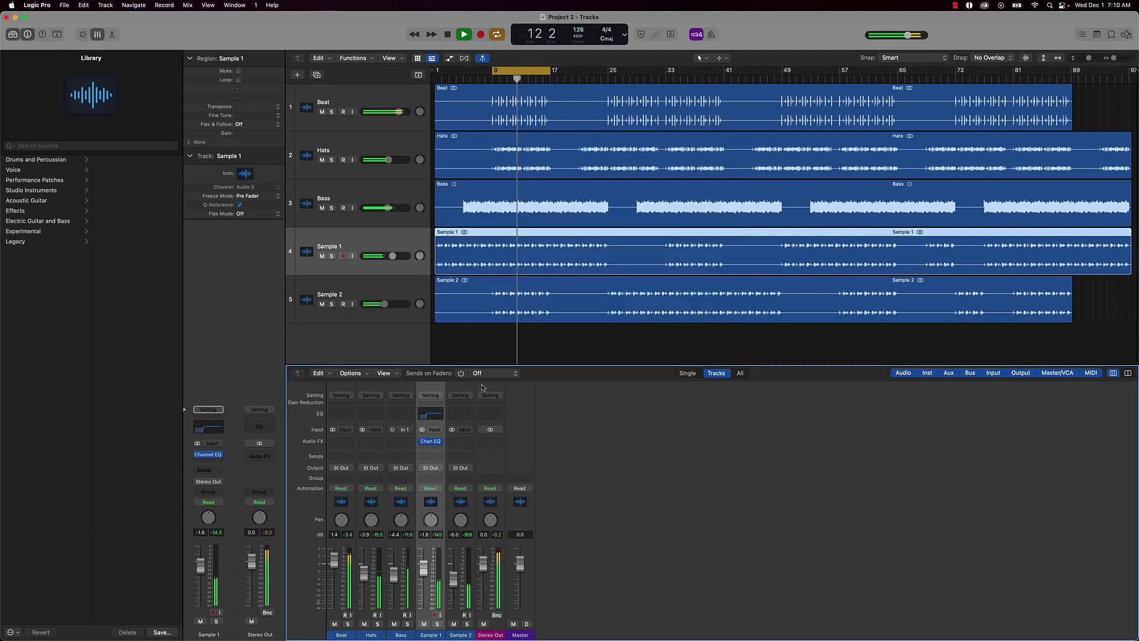
- Add a Channel EQ to Sample 2 with its low cut on at 48 dB/Oct
double_click(455, 415)
click(383, 169)
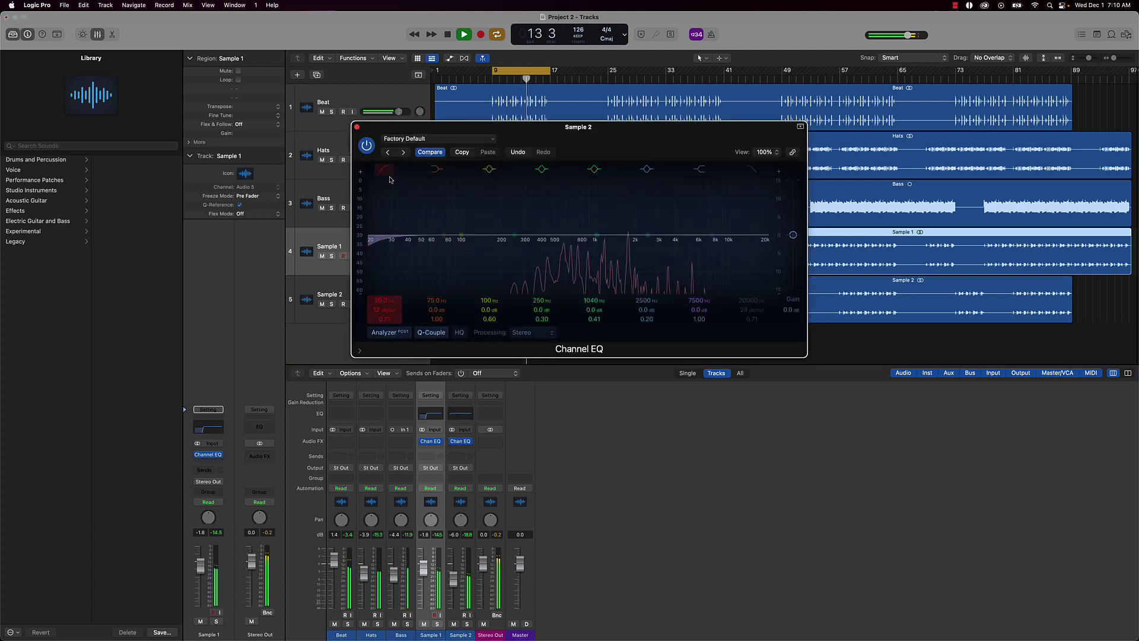
drag(384, 310, 378, 270)
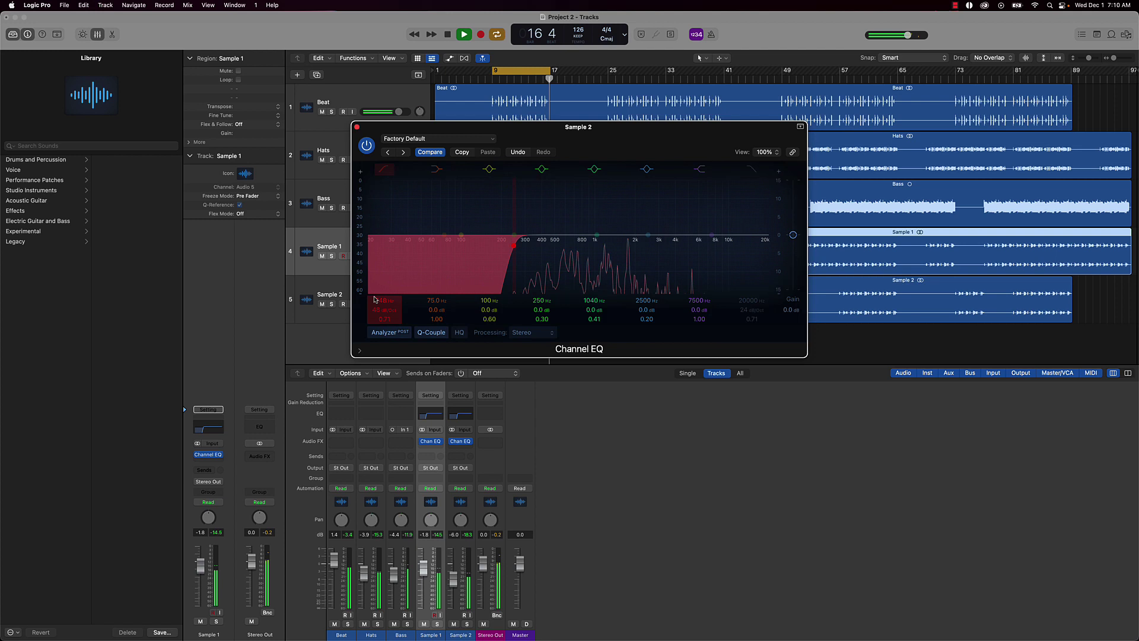
click(460, 441)
key(space)
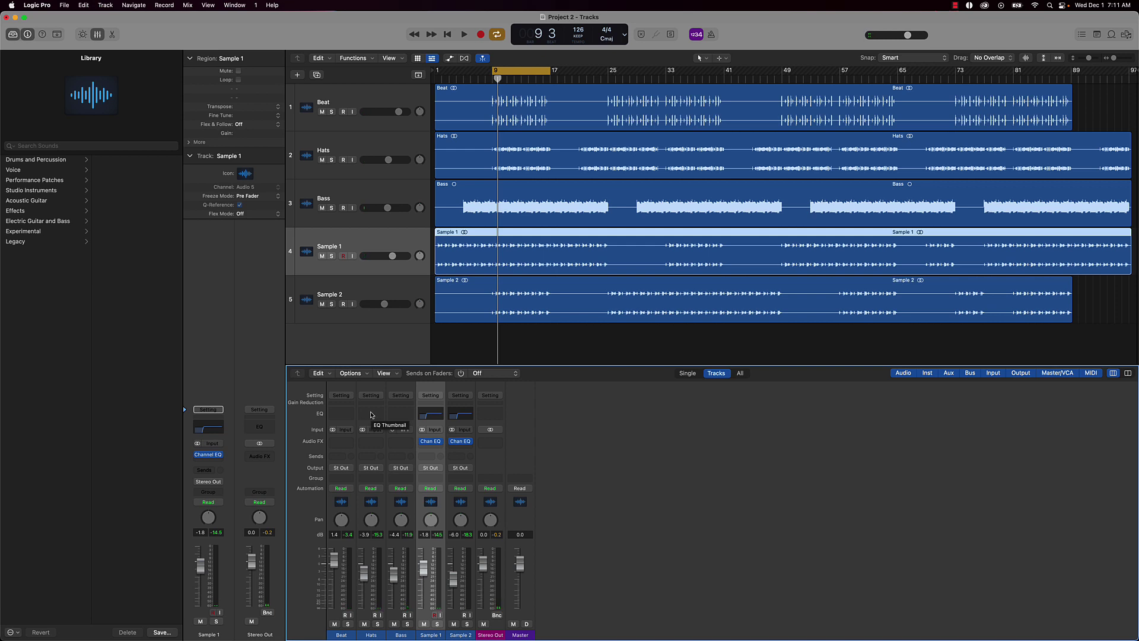
- Add a Channel EQ to Hats with a 48 dB/Oct low cut around 530 Hz
click(371, 415)
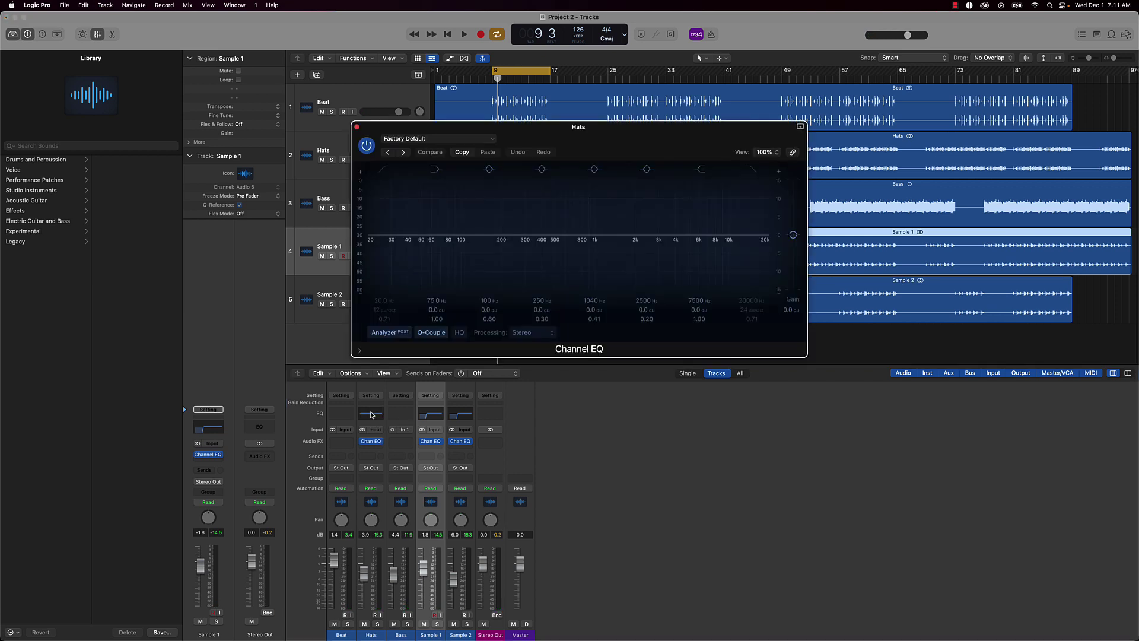
click(381, 171)
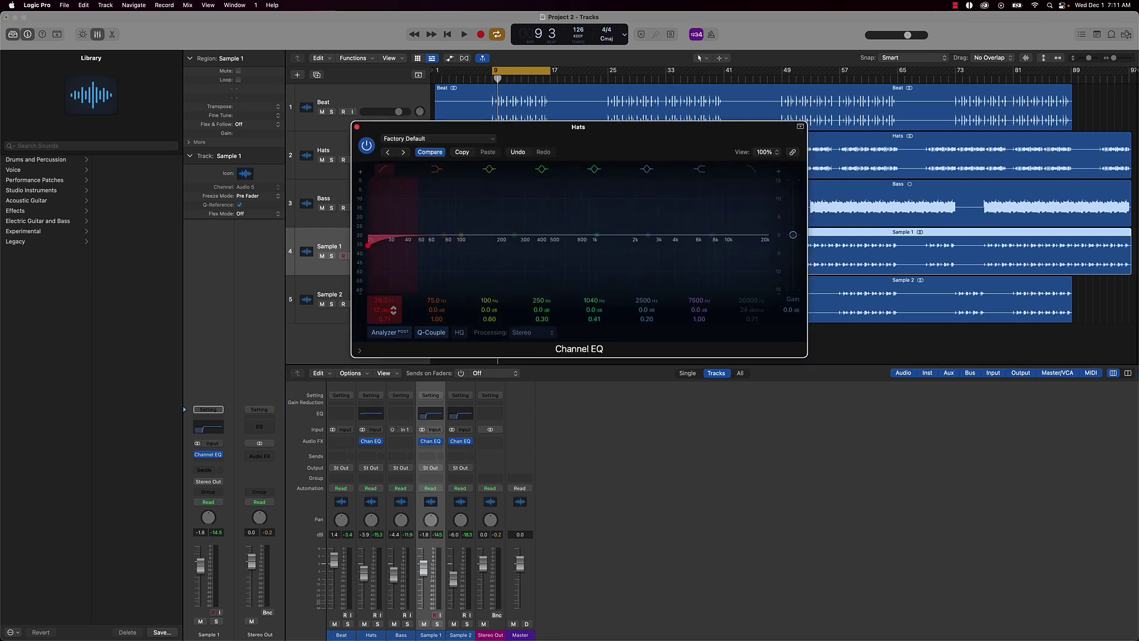
drag(393, 309, 386, 258)
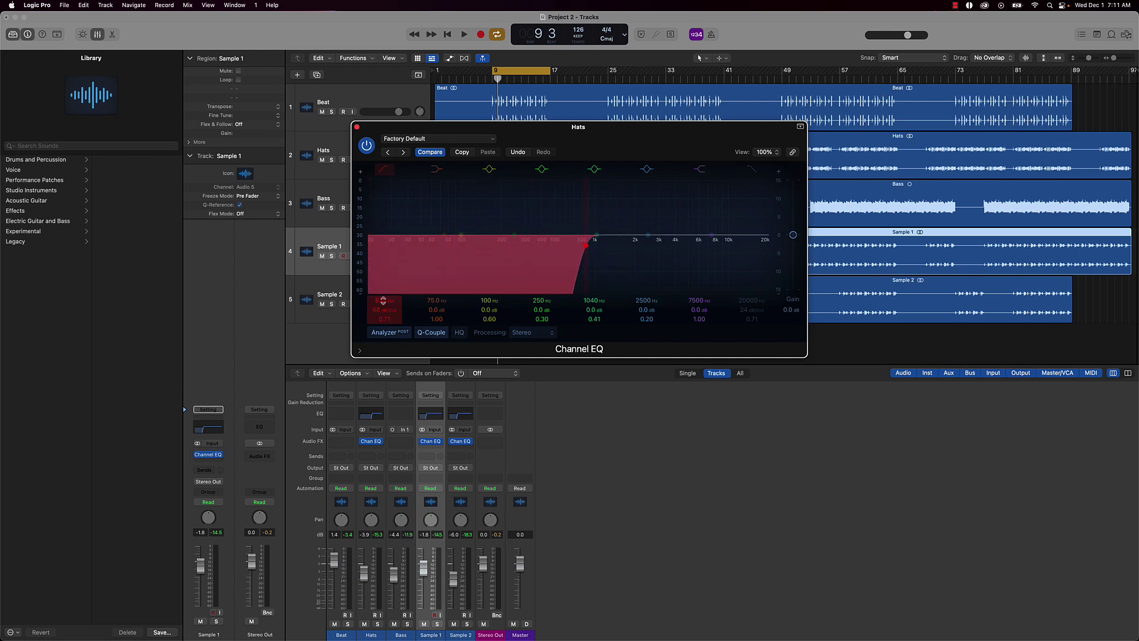
key(space)
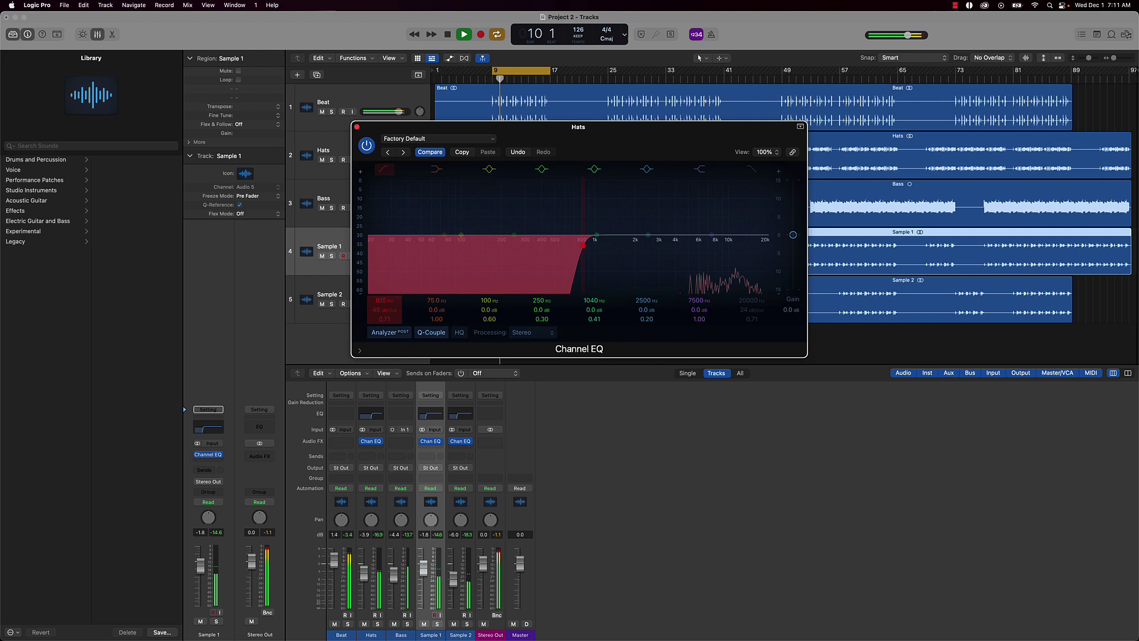
drag(583, 245, 560, 241)
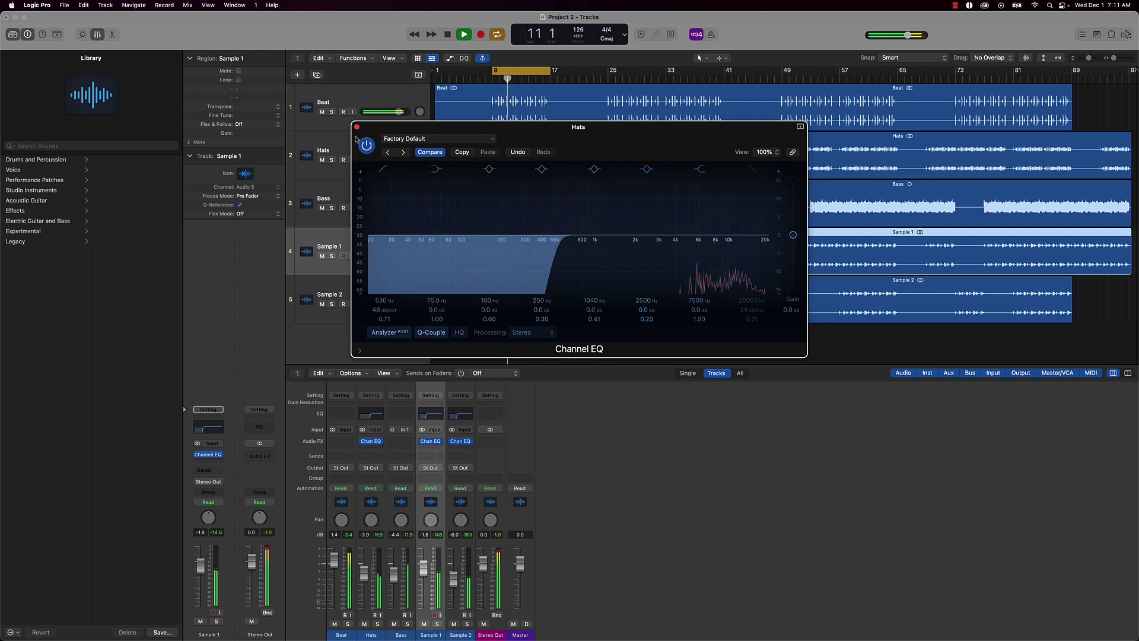
click(357, 126)
click(547, 327)
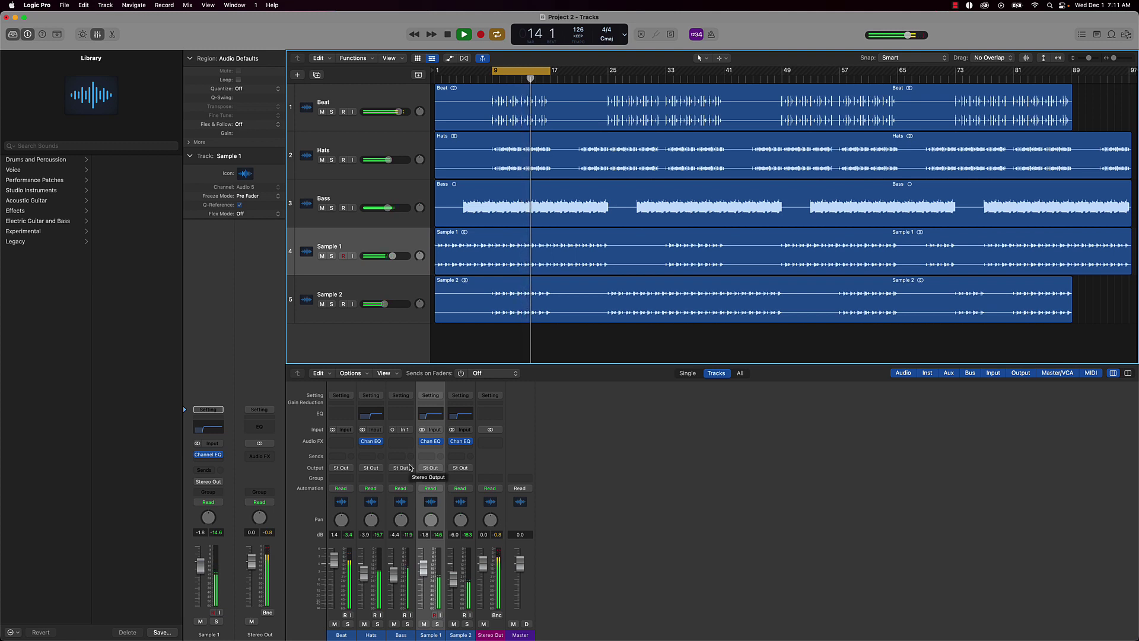
- Stop playback, disable the cycle range, and browse Stereo Out's Dynamics plug-ins to Adaptive Limiter
key(space)
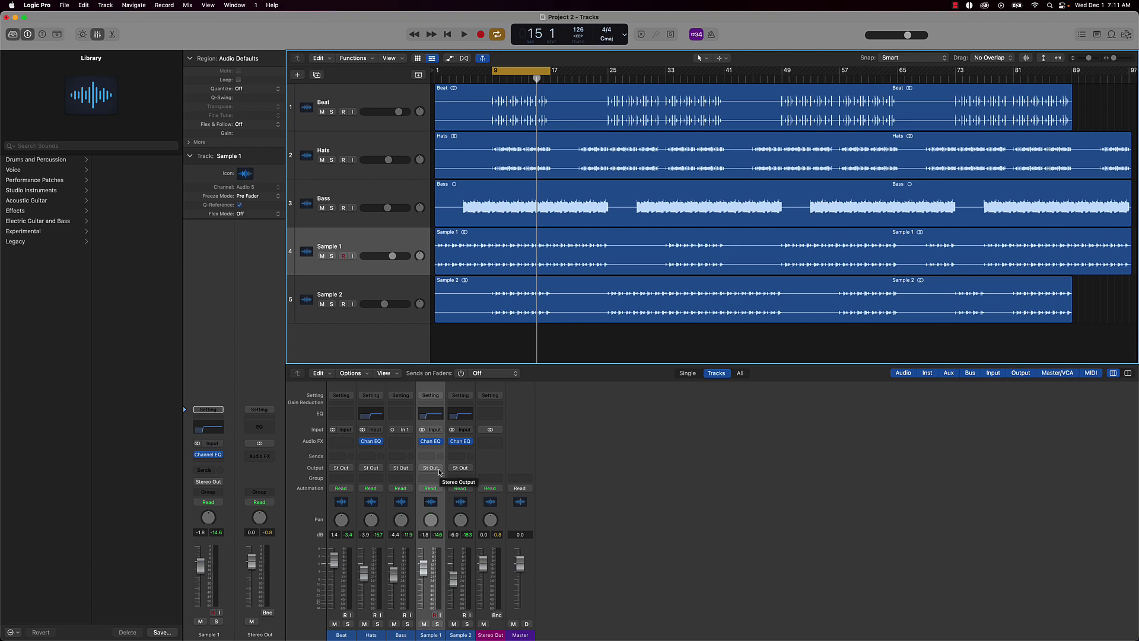
click(514, 73)
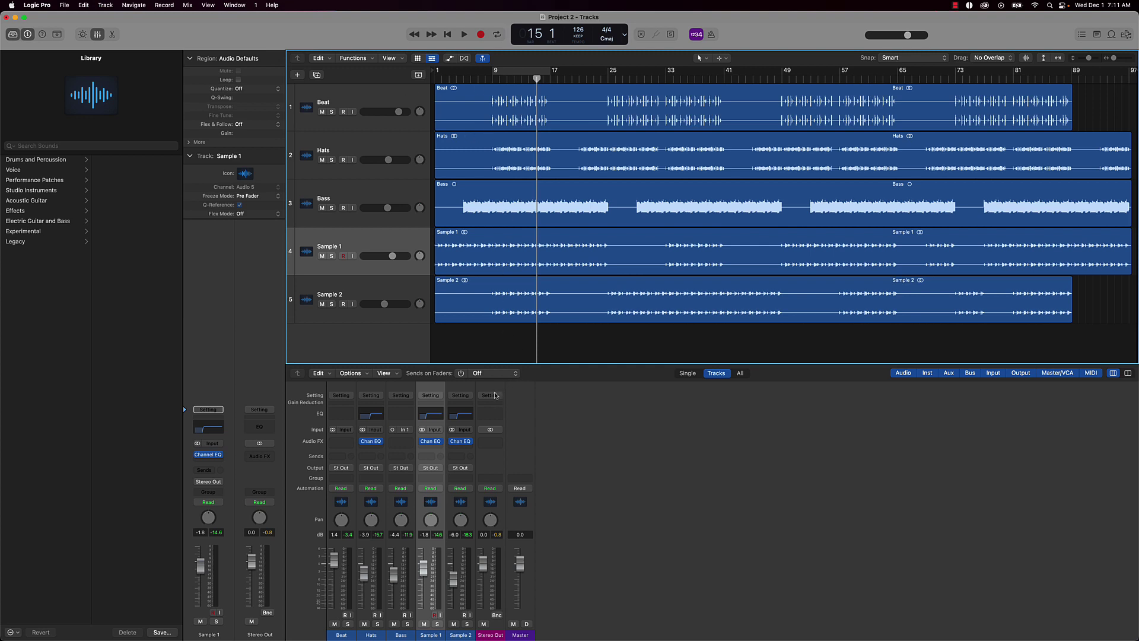
click(499, 441)
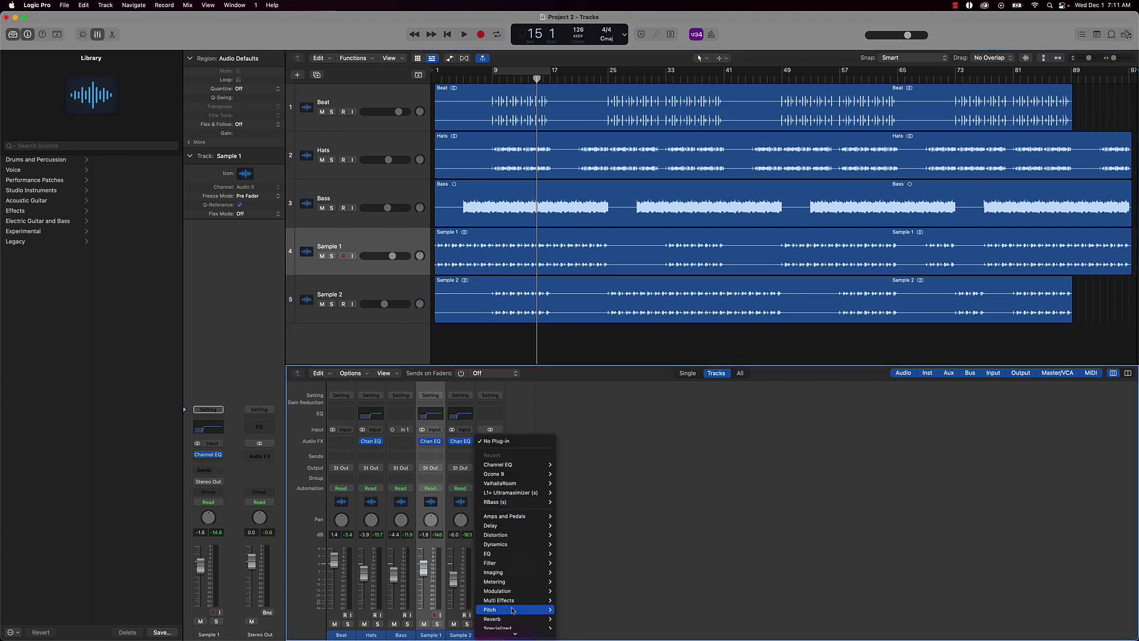
mouse_move(515, 610)
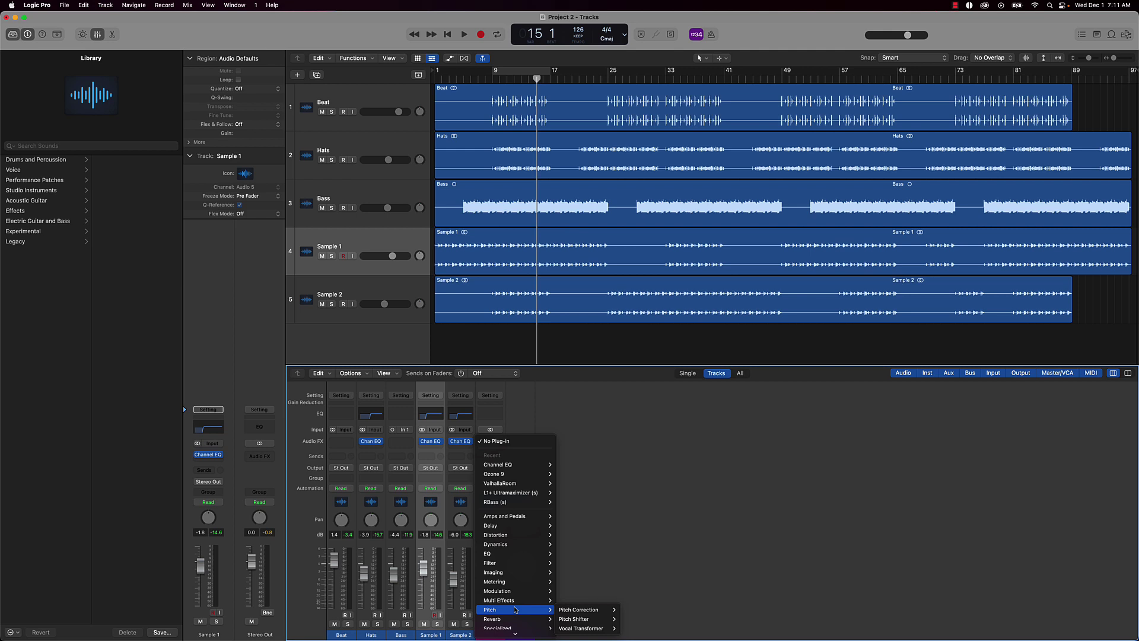
mouse_move(516, 631)
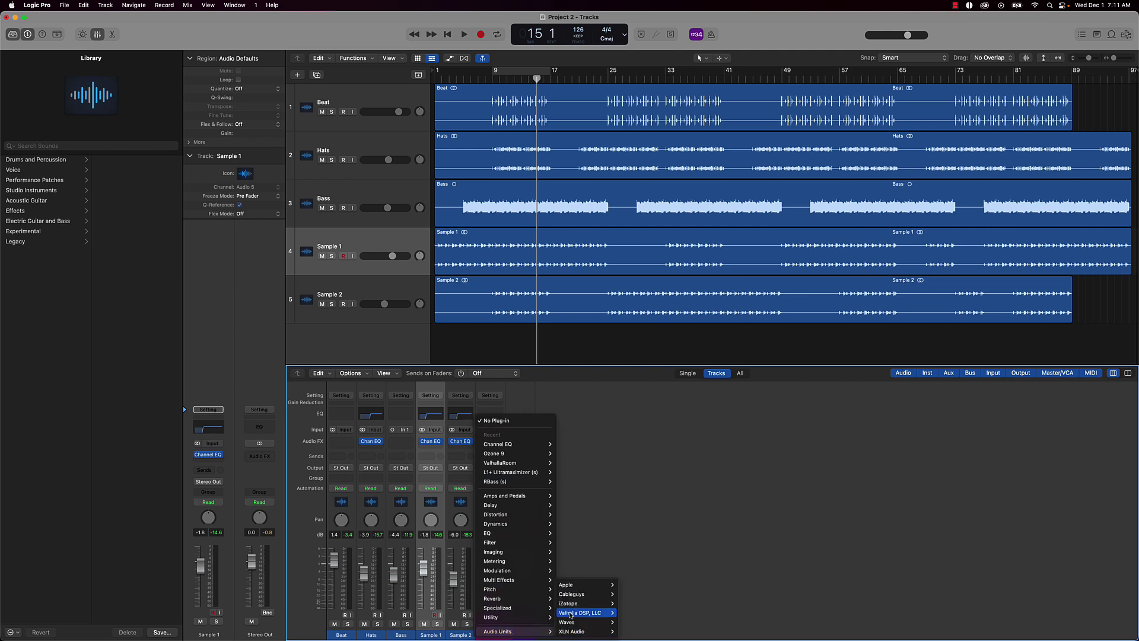
mouse_move(574, 604)
mouse_move(548, 527)
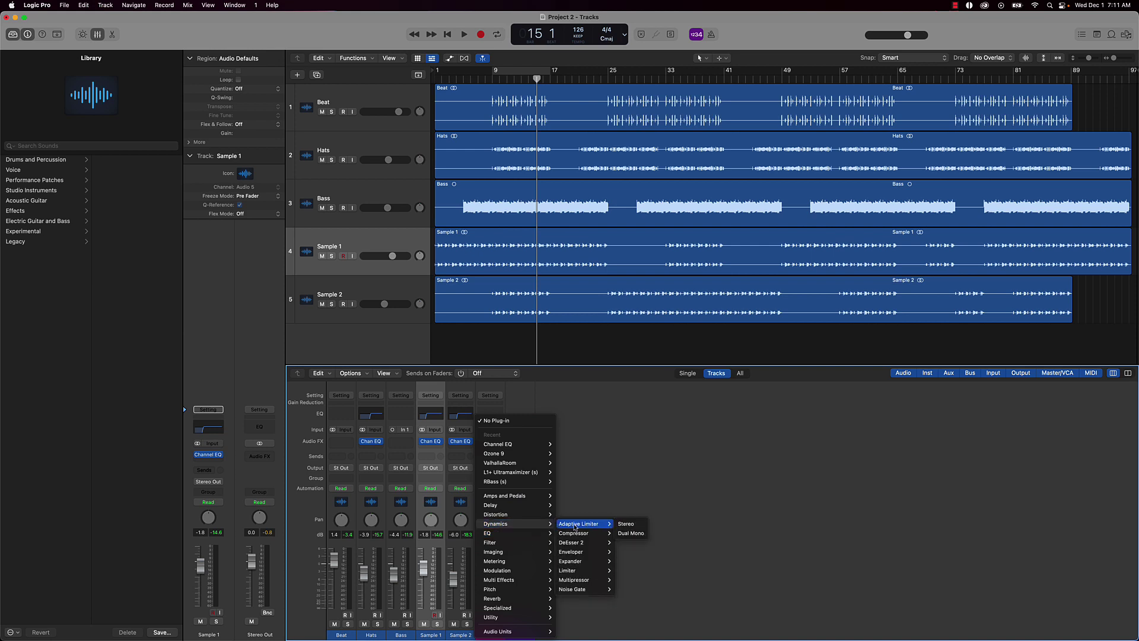
- Insert a stereo Adaptive Limiter on Stereo Out with a -0.1 dB ceiling and about 5.3 dB gain
click(627, 524)
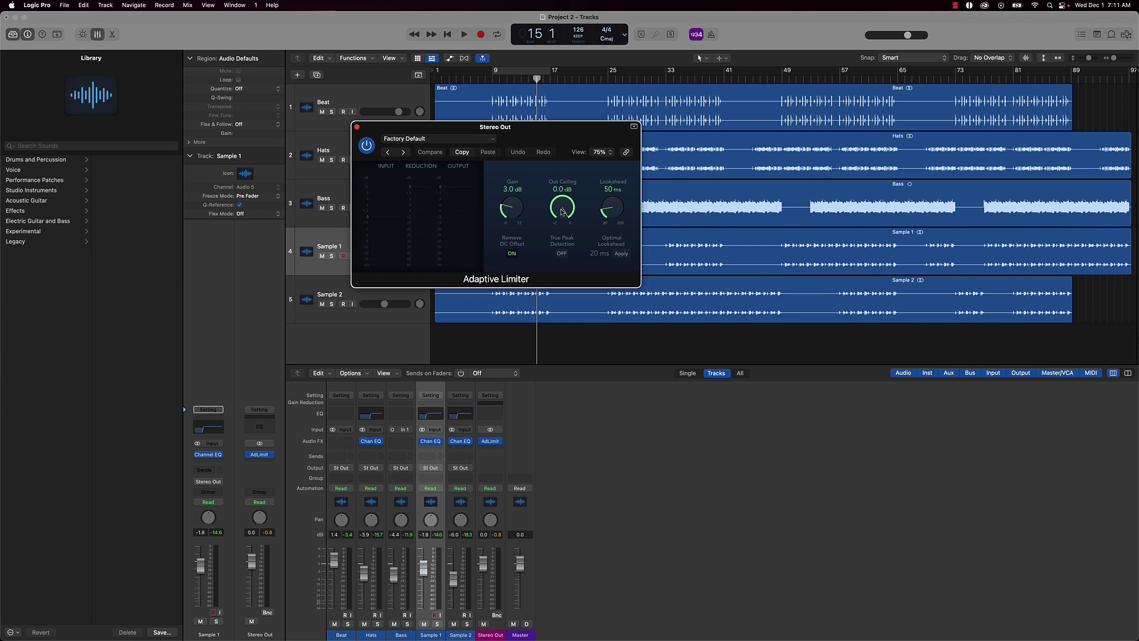
drag(561, 212, 561, 214)
key(space)
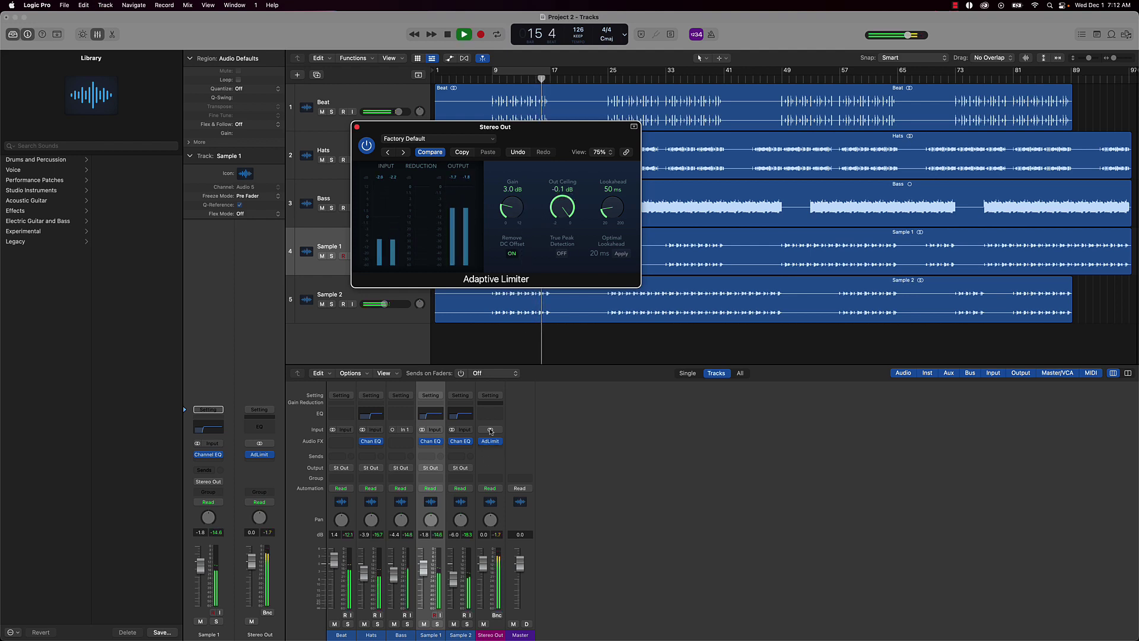
drag(517, 206, 511, 182)
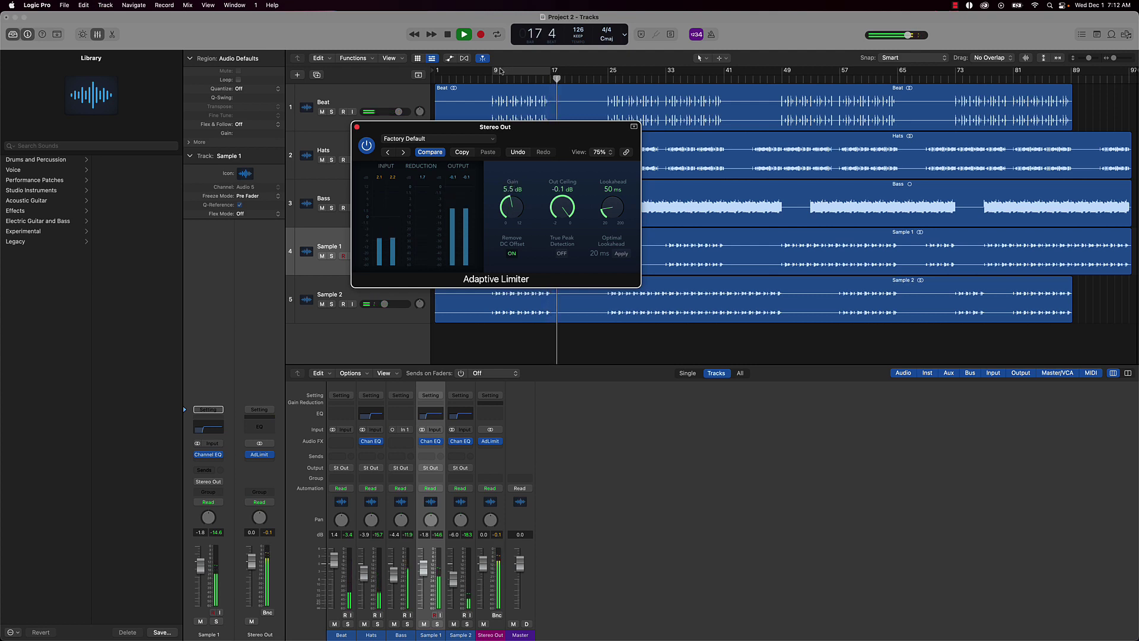
key(c)
click(513, 206)
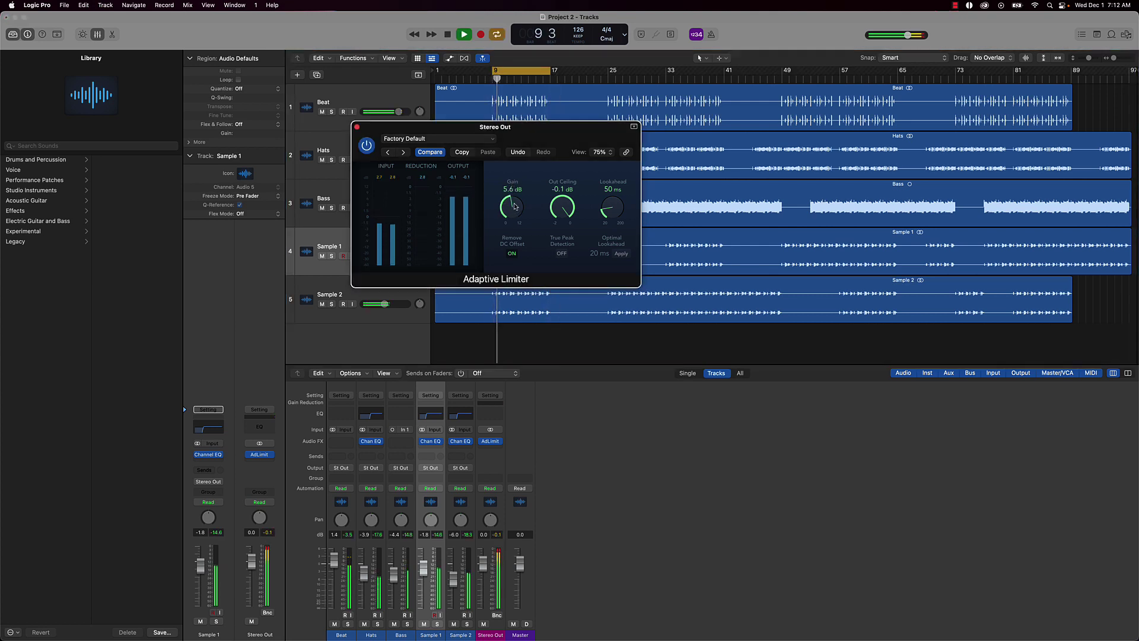
drag(512, 206, 497, 208)
key(space)
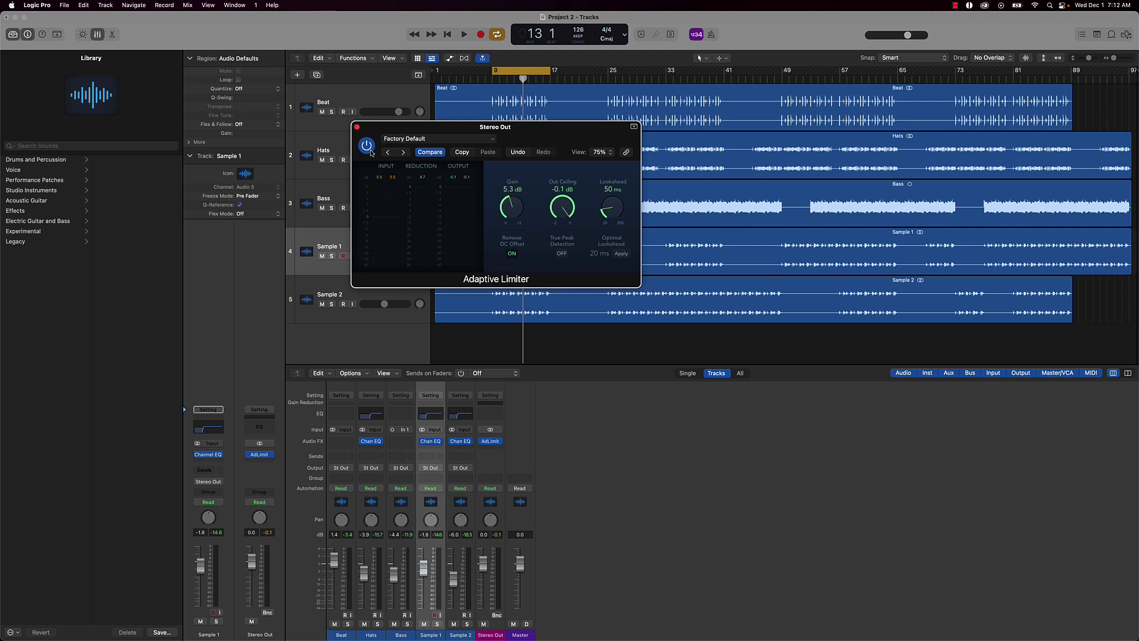
- Compare the mix with the limiter bypassed, then close the Adaptive Limiter window
key(space)
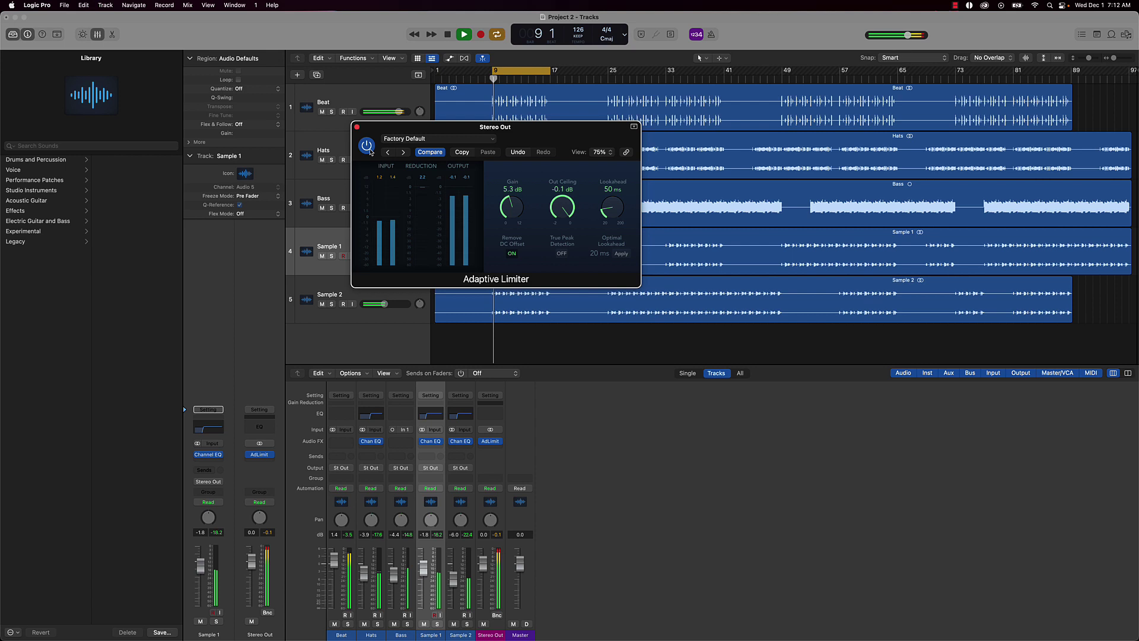
key(space)
click(367, 146)
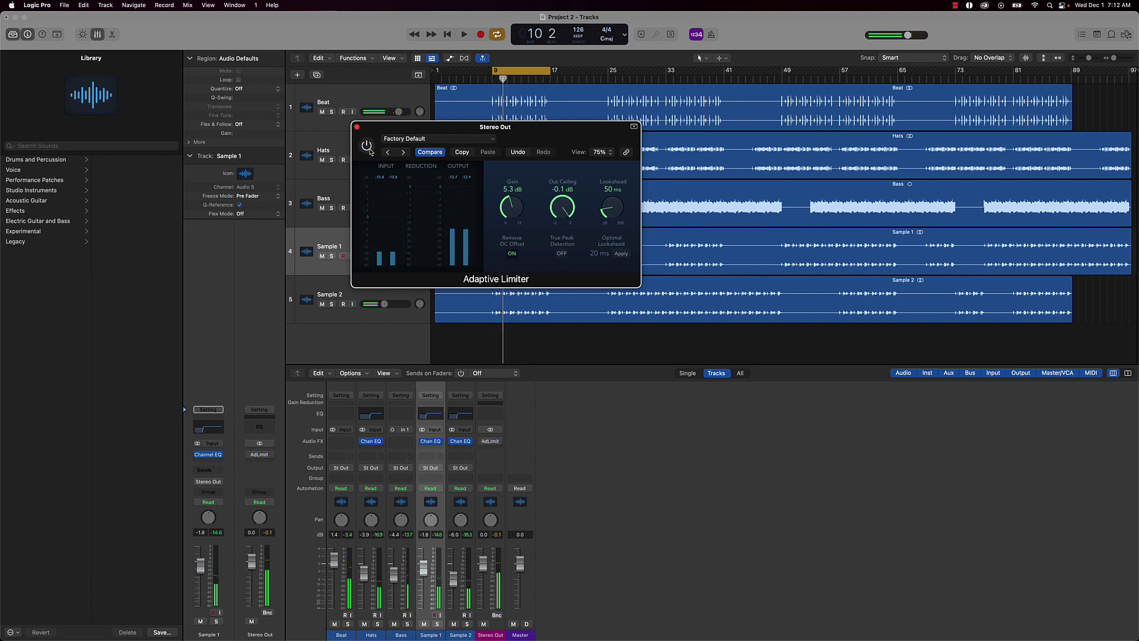
key(space)
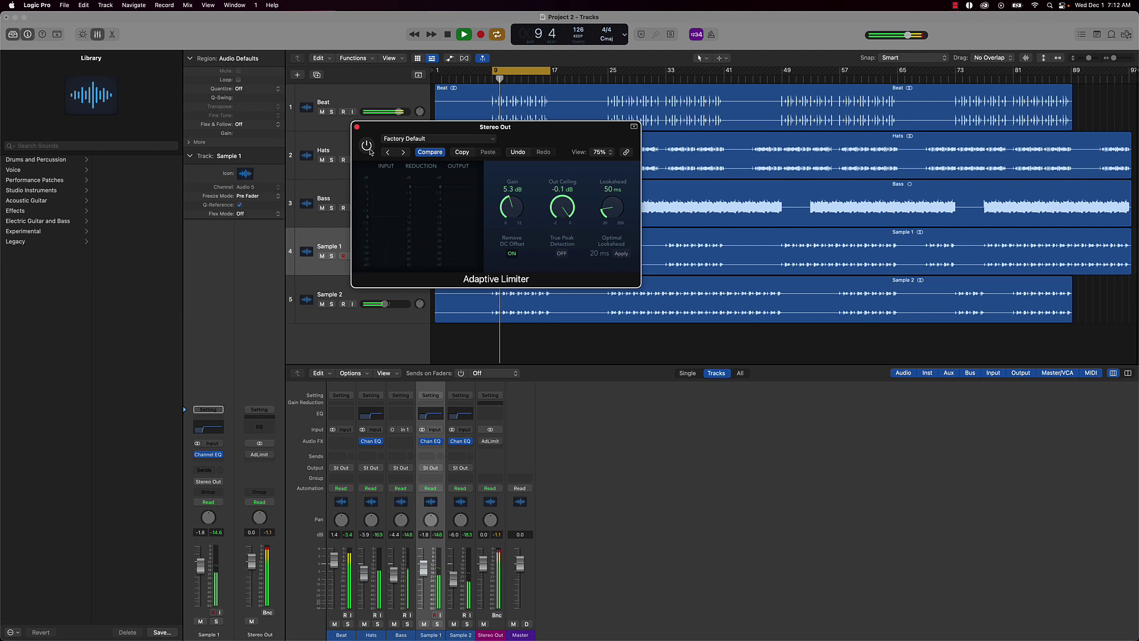
key(space)
click(357, 127)
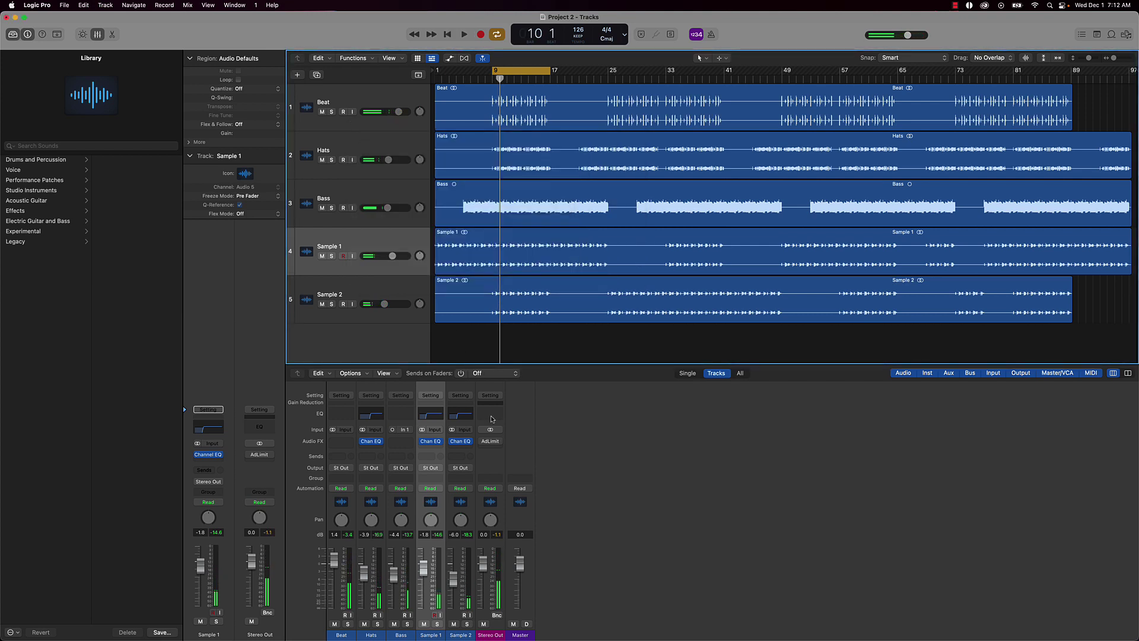
- Insert Ozone 9 on Stereo Out and set its Maximizer to -0.1 dB ceiling, -5.3 dB threshold
click(491, 440)
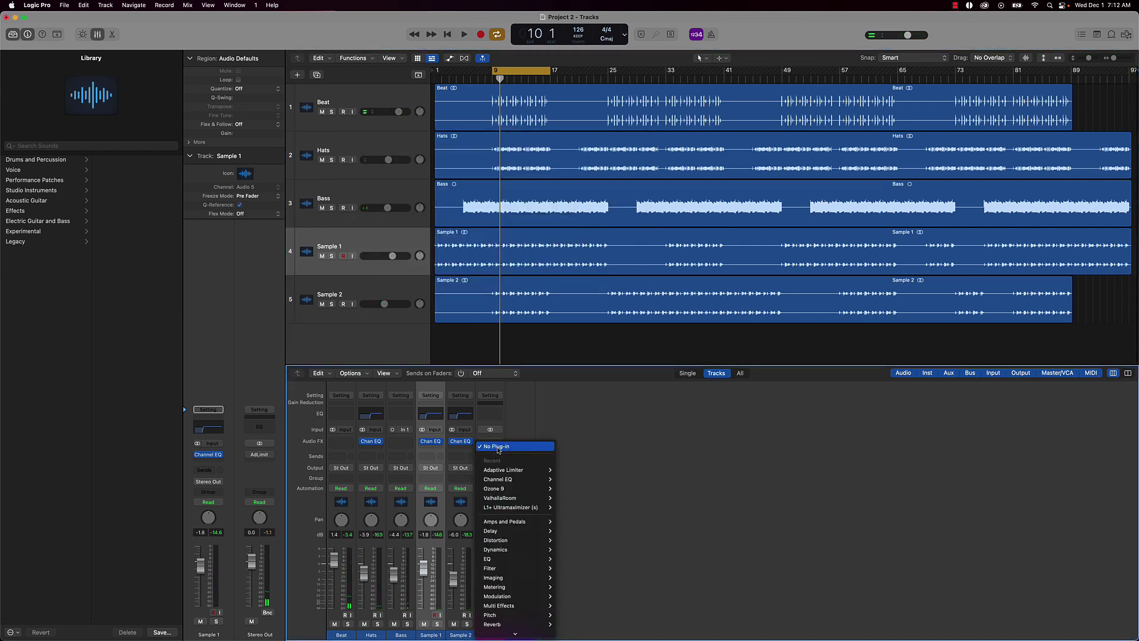
click(574, 490)
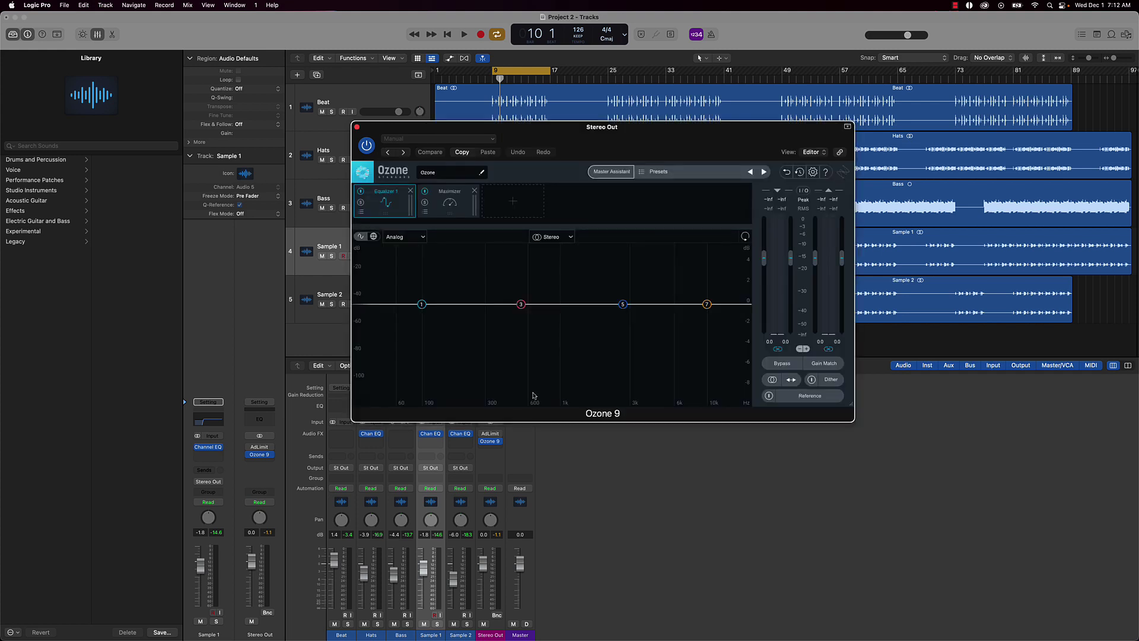
click(469, 205)
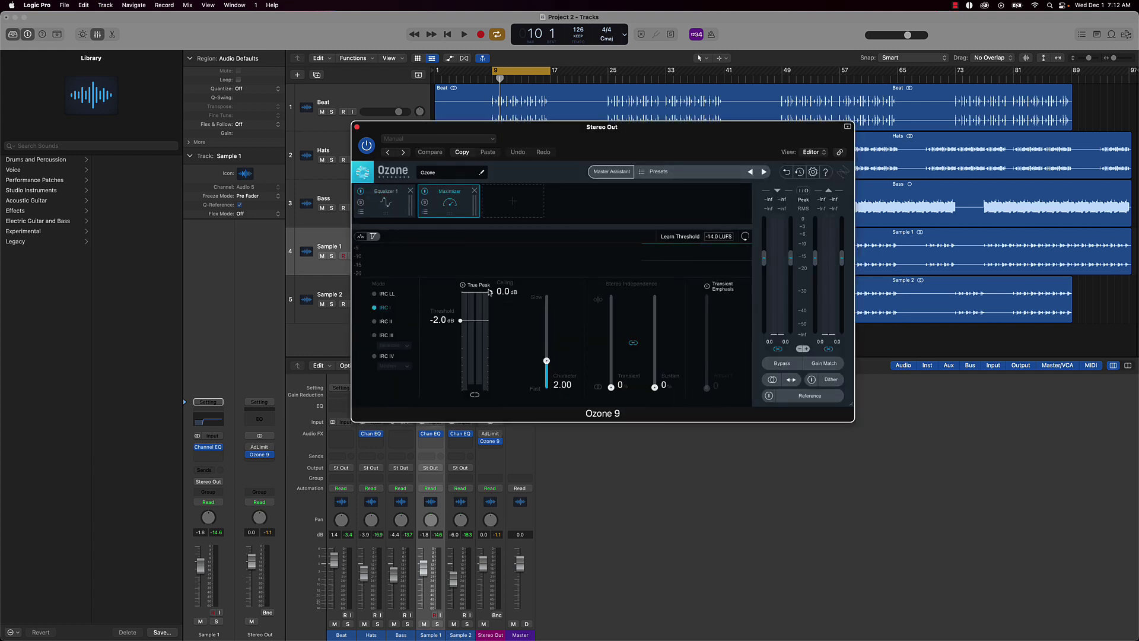
drag(500, 294, 507, 299)
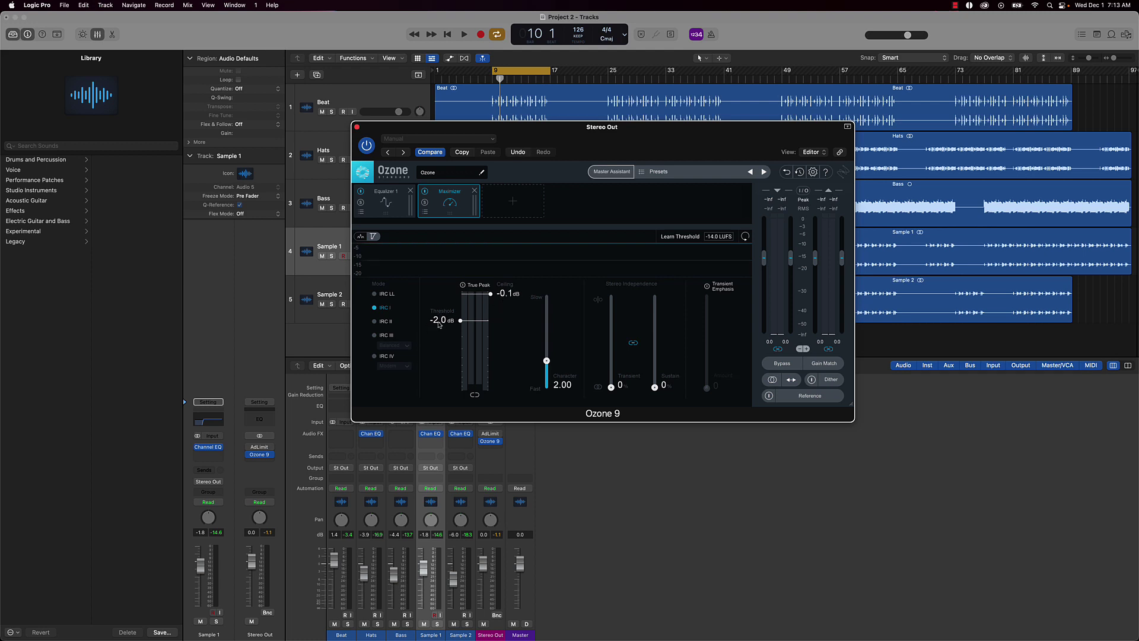
key(space)
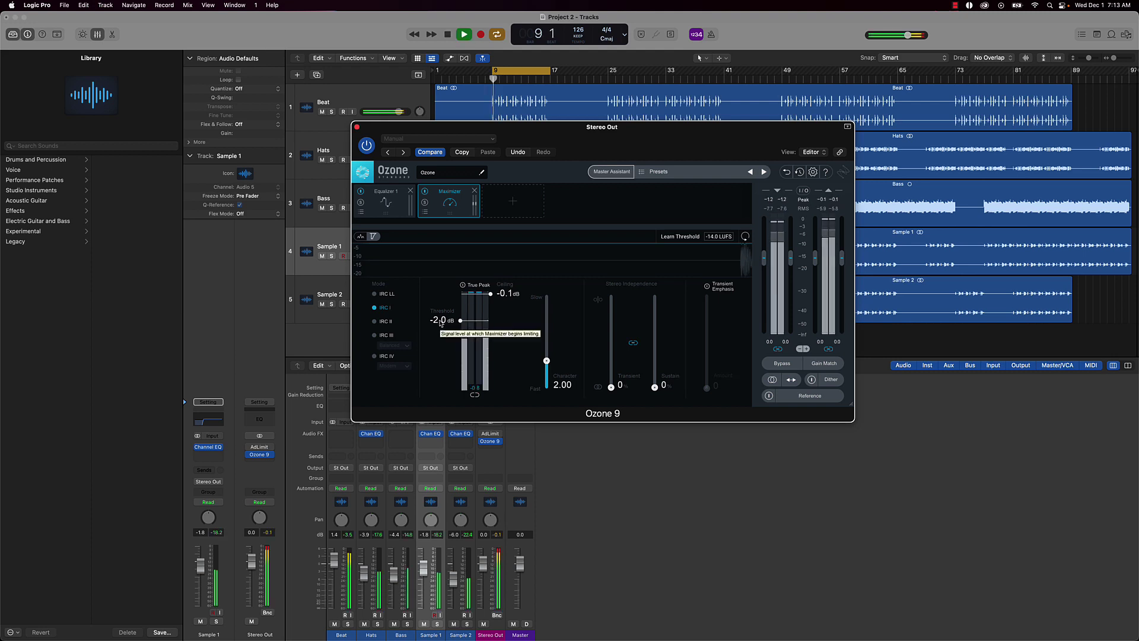
drag(439, 323, 441, 349)
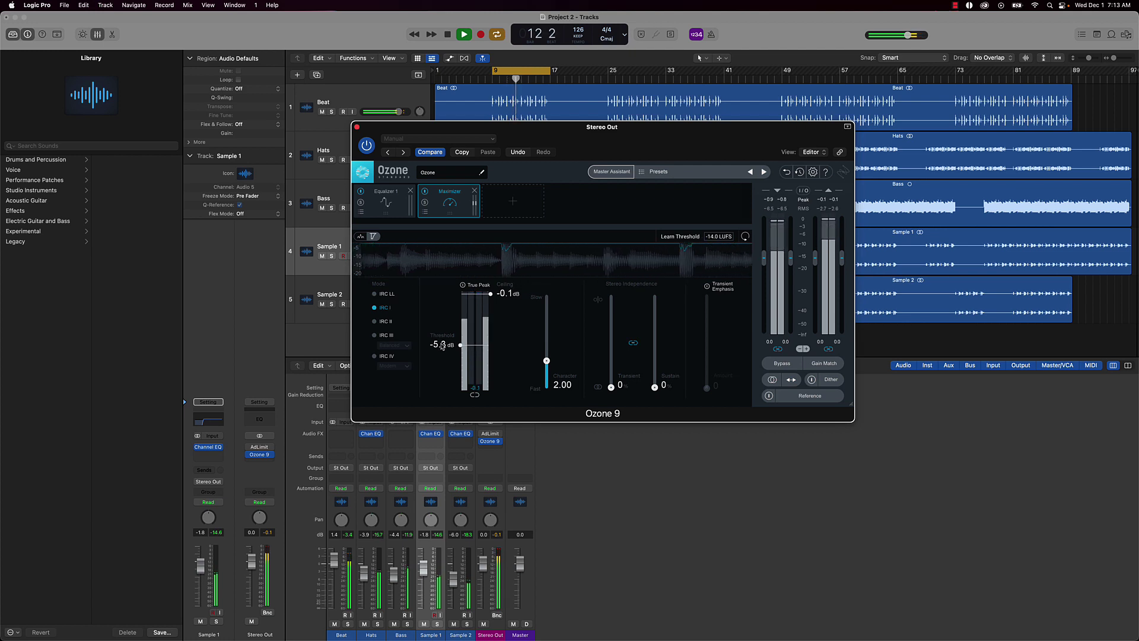
key(space)
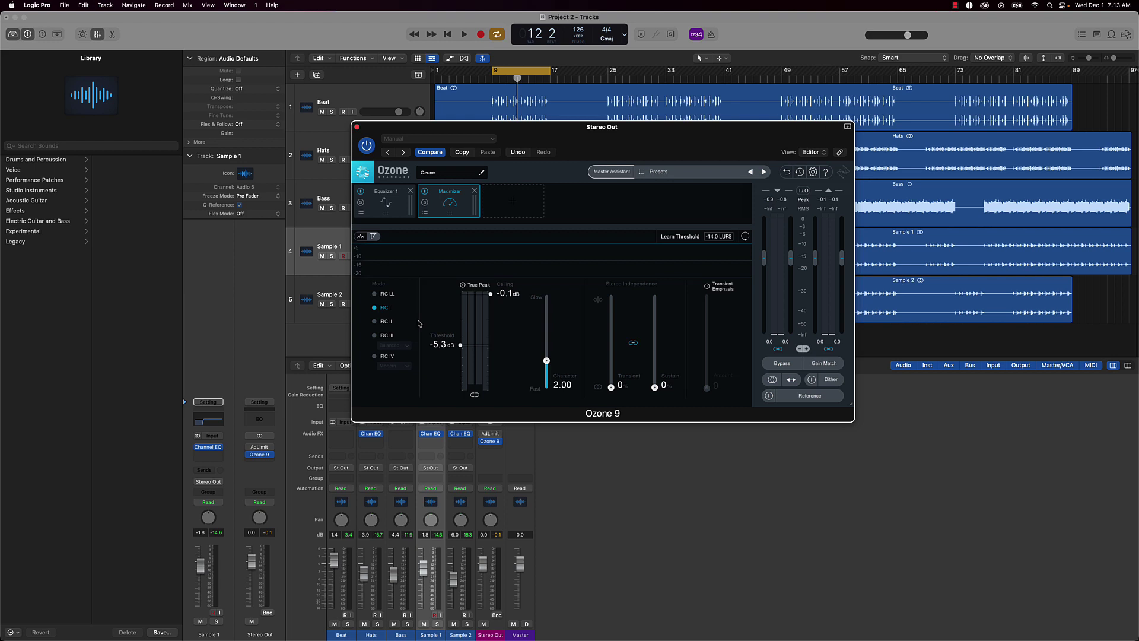
- During playback, try Maximizer IRC IV Transient, then settle on IRC II mode
key(space)
click(375, 356)
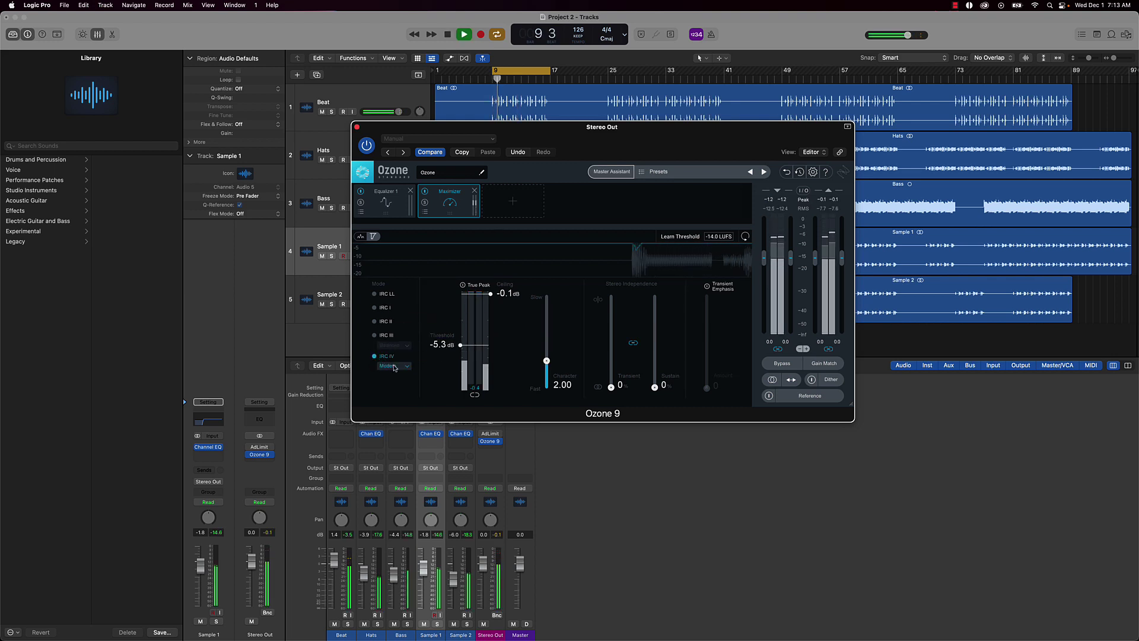
click(392, 365)
click(395, 397)
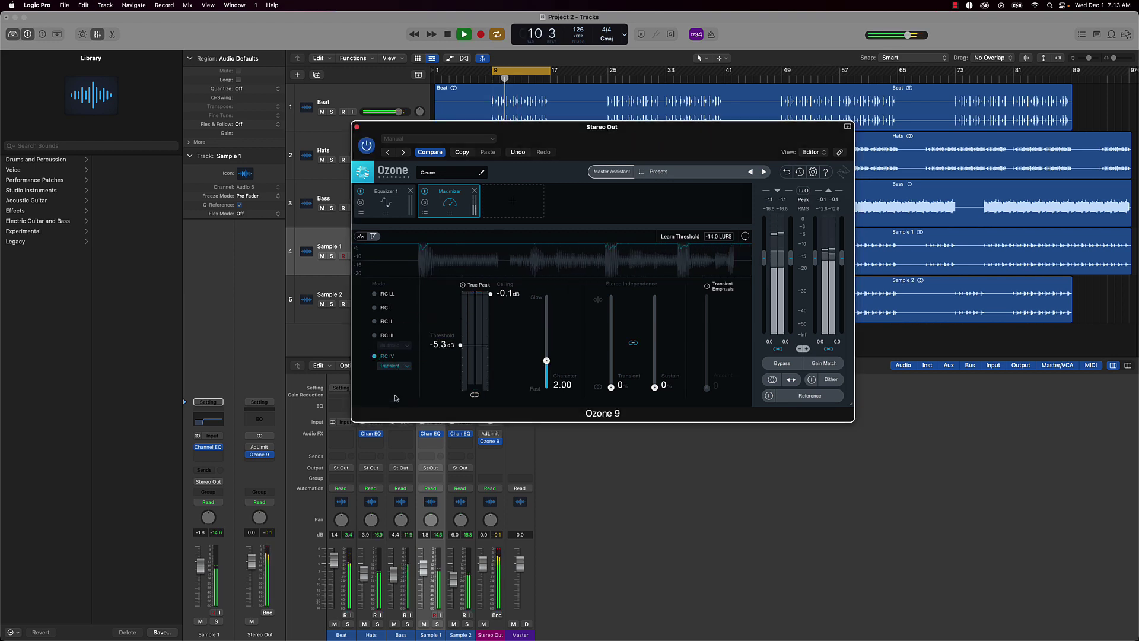
click(374, 321)
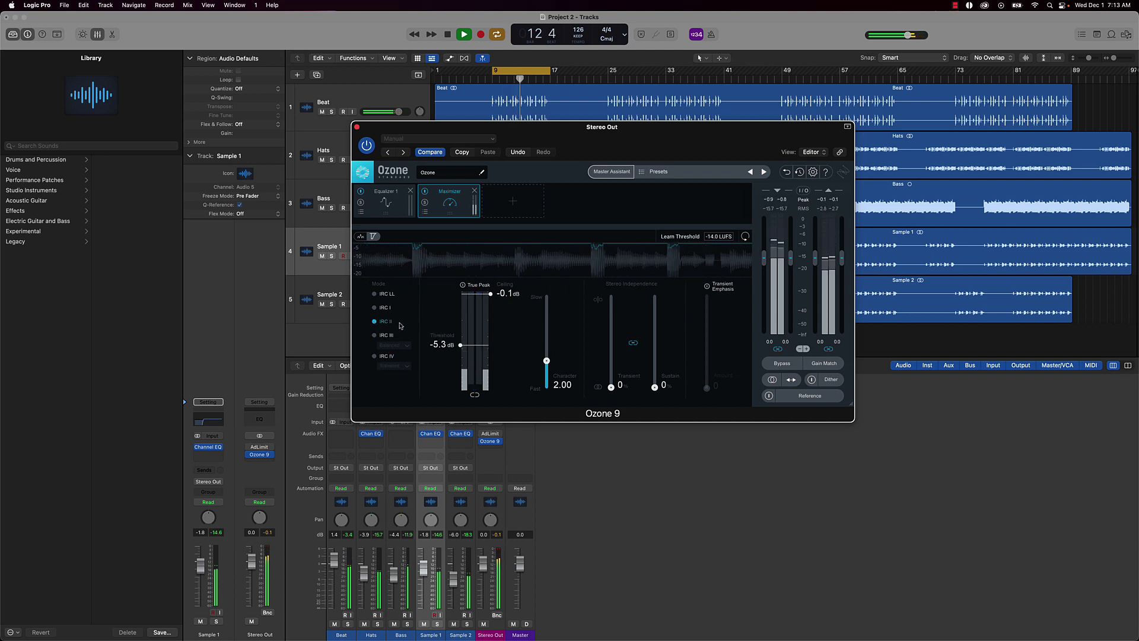
- Close Ozone 9, disable the cycle range, and stop playback around bar 19
click(356, 127)
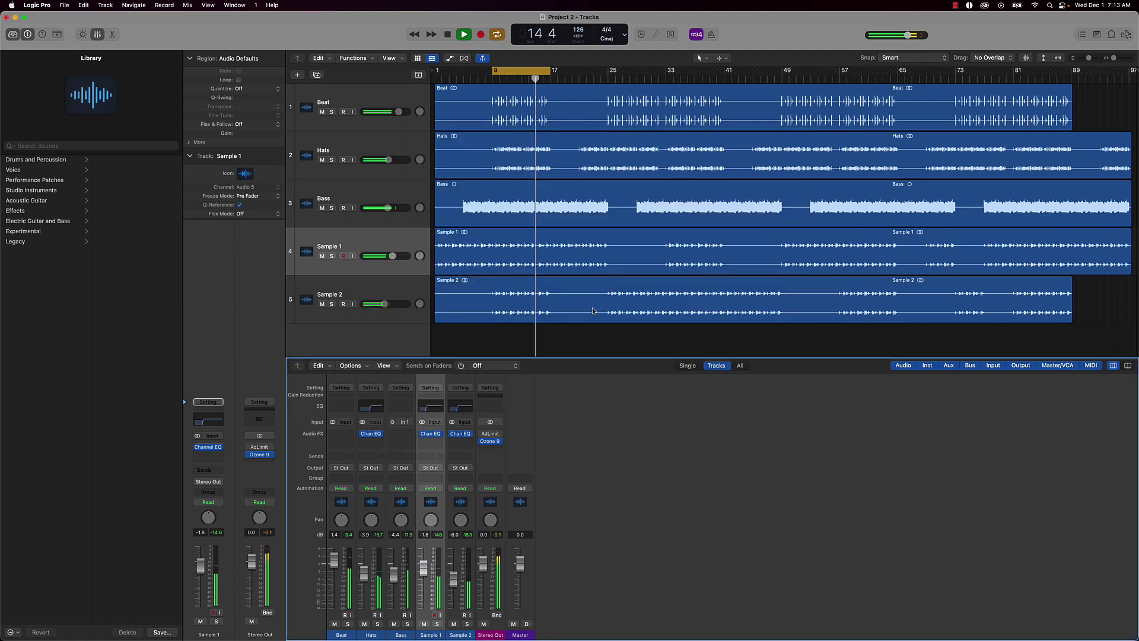
click(526, 74)
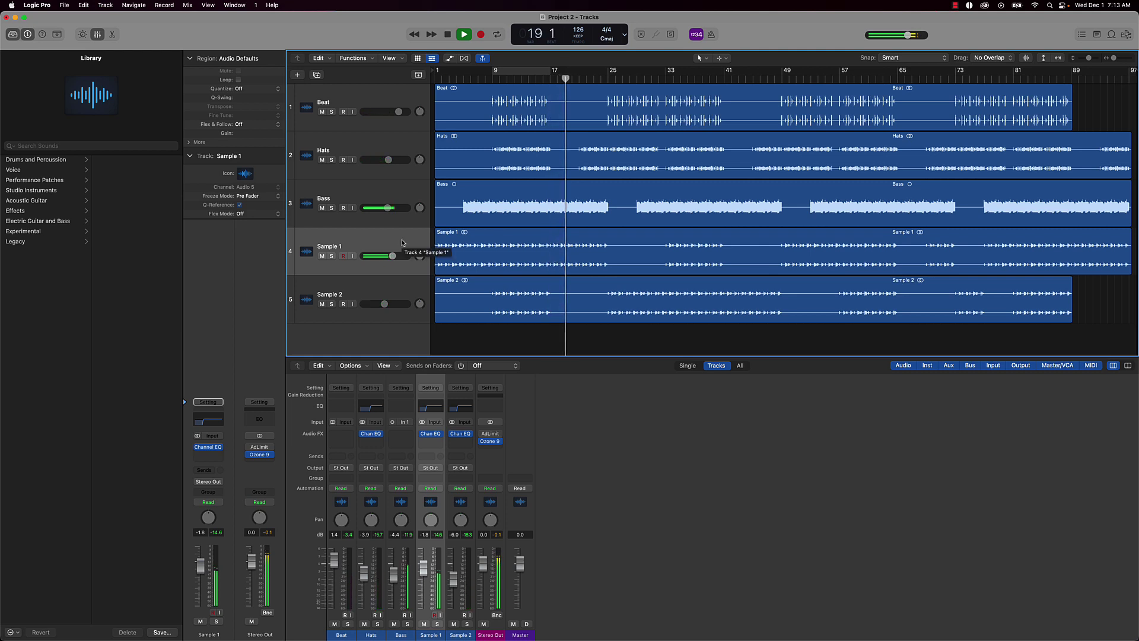
key(space)
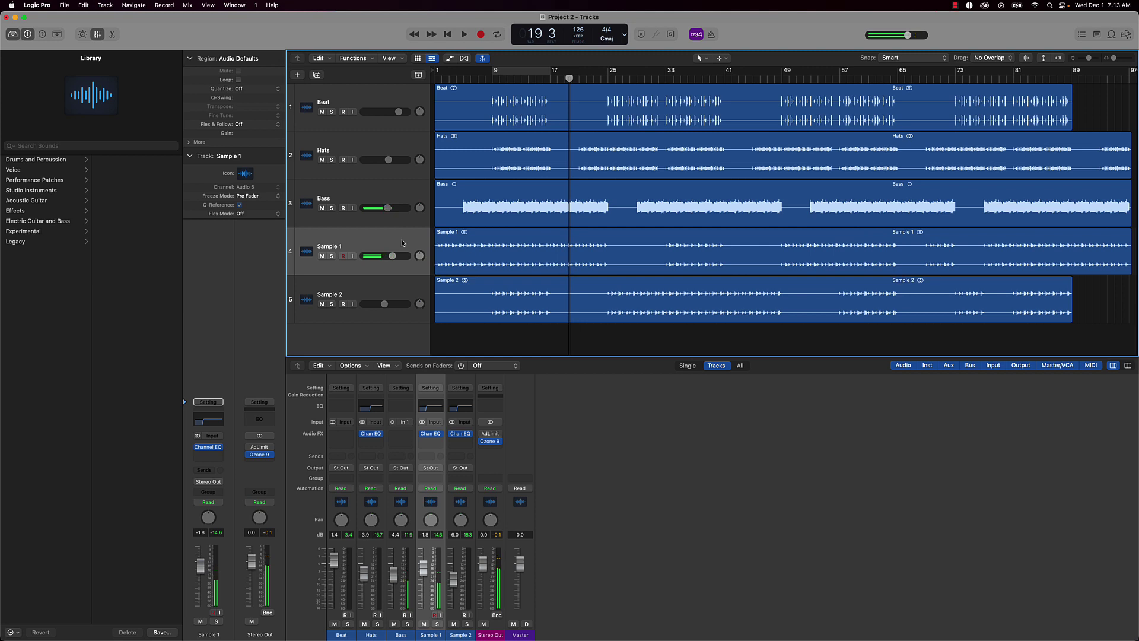